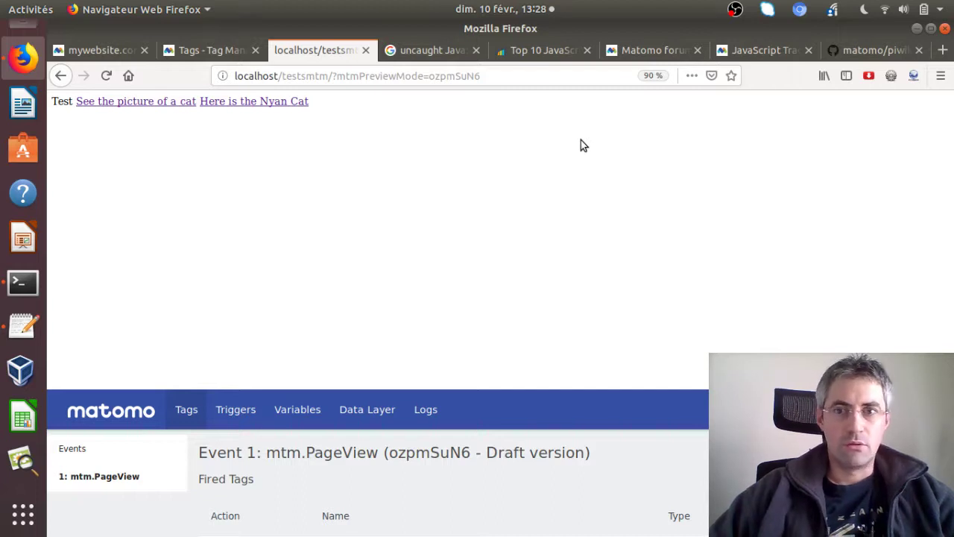
Open the Matomo forum topic "Matomo does not show visitors almost at all" and read through its replies
left_click(642, 50)
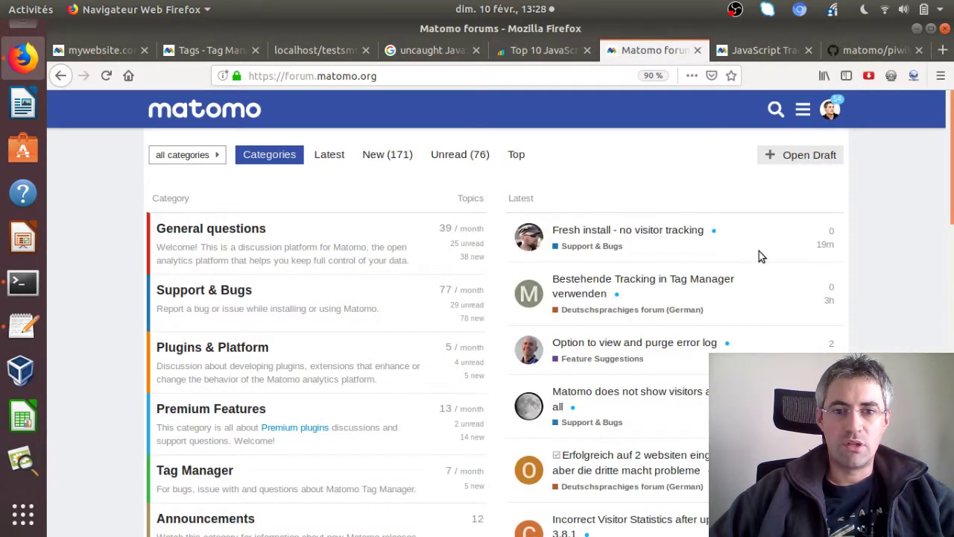
left_click(617, 400)
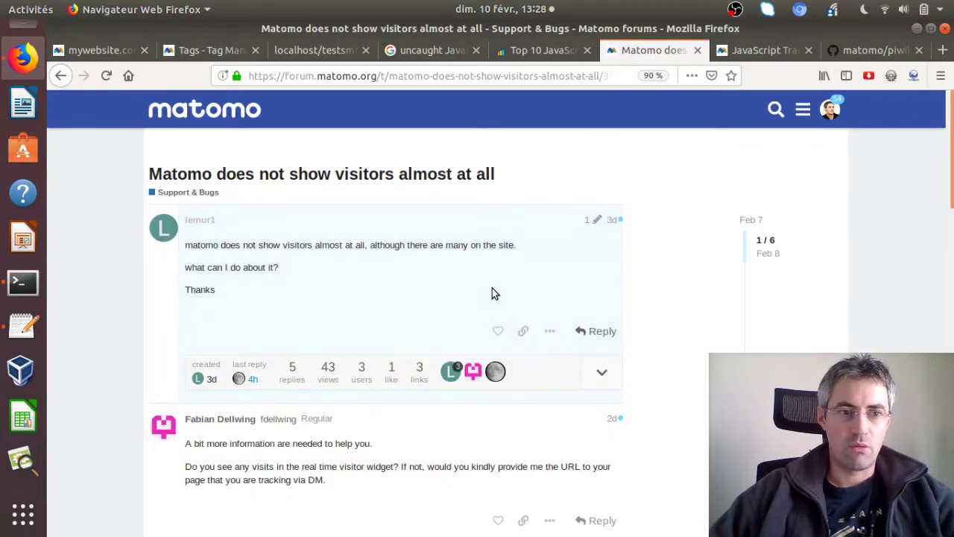
scroll(611, 268, "down", 10)
scroll(171, 265, "down", 4)
scroll(171, 264, "up", 2)
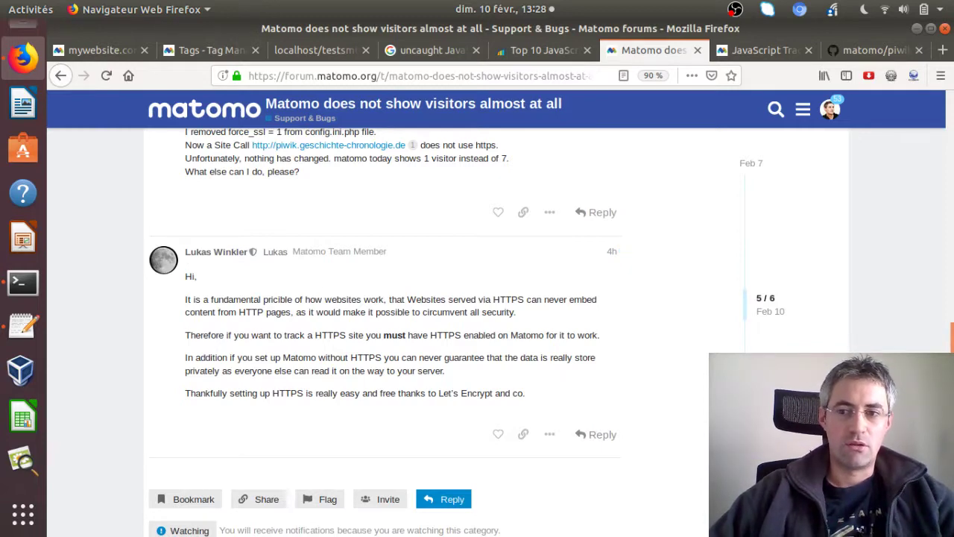
left_click_drag(950, 338, 951, 134)
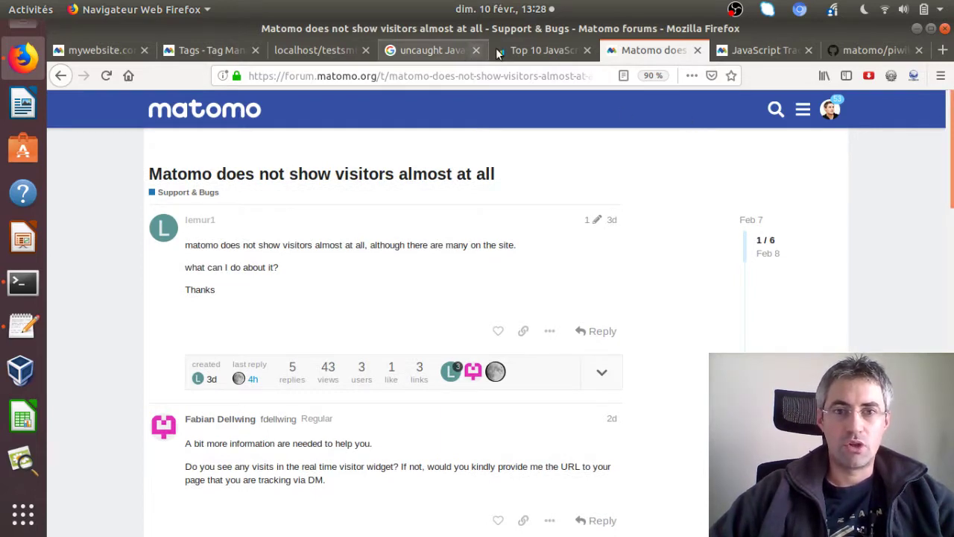
Check the test page in preview mode and the mywebsite.com visits log, and return to the Tag Manager
left_click(332, 52)
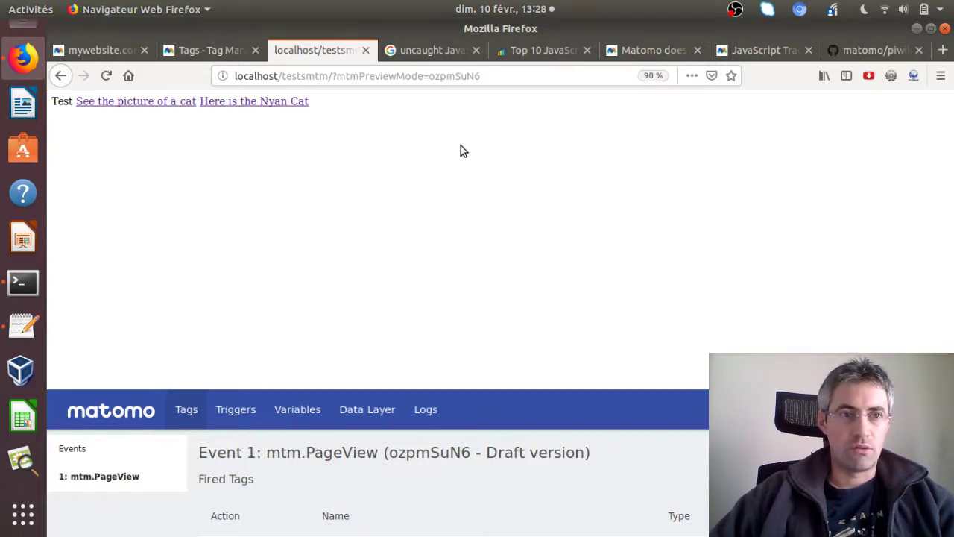
left_click(123, 49)
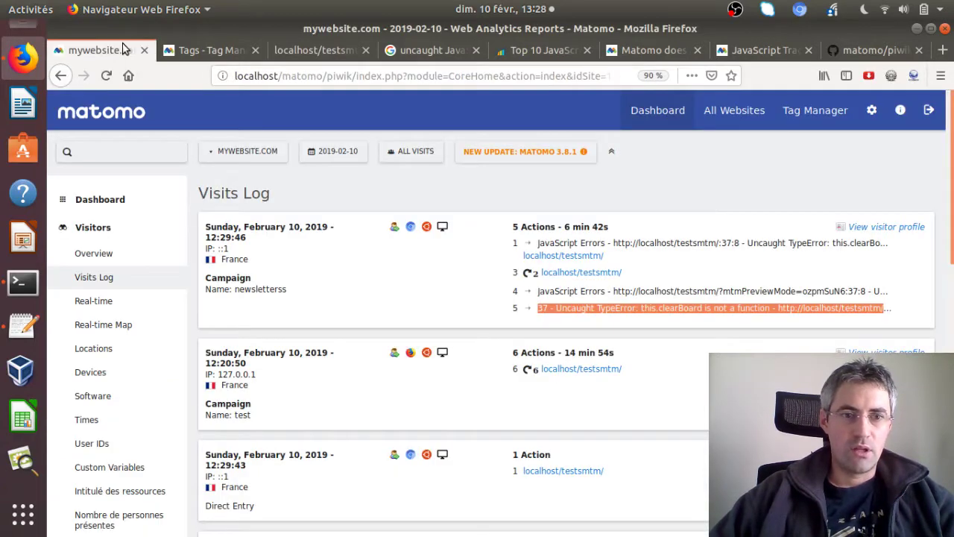
left_click(196, 50)
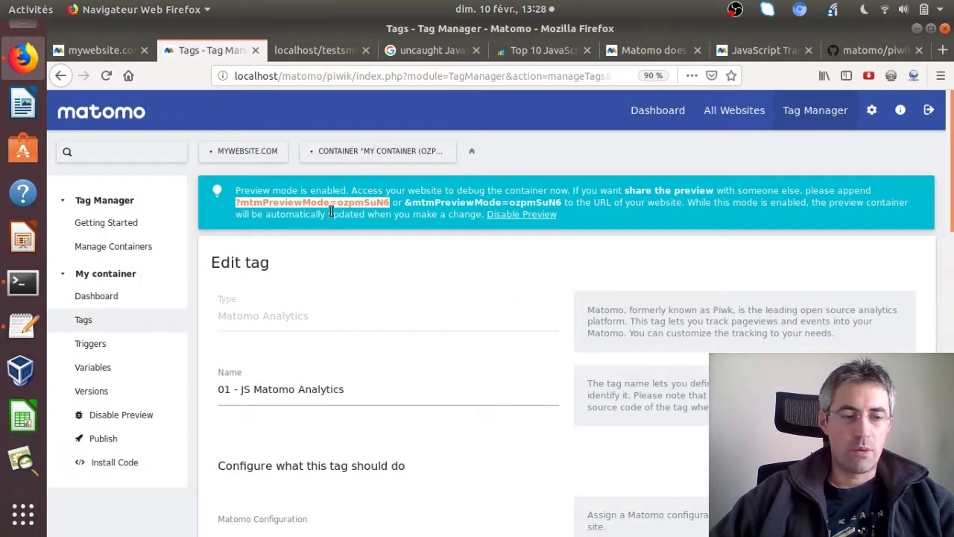
Open the tag "00 - Matomo Analytics Home Page" from the container dashboard and review which Matomo configuration and tracking type it uses
left_click(111, 303)
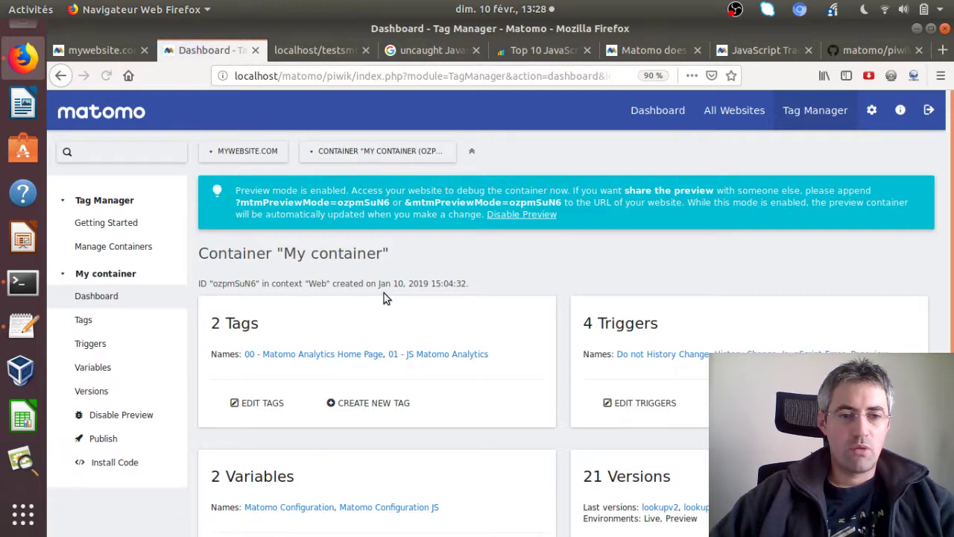
left_click(297, 356)
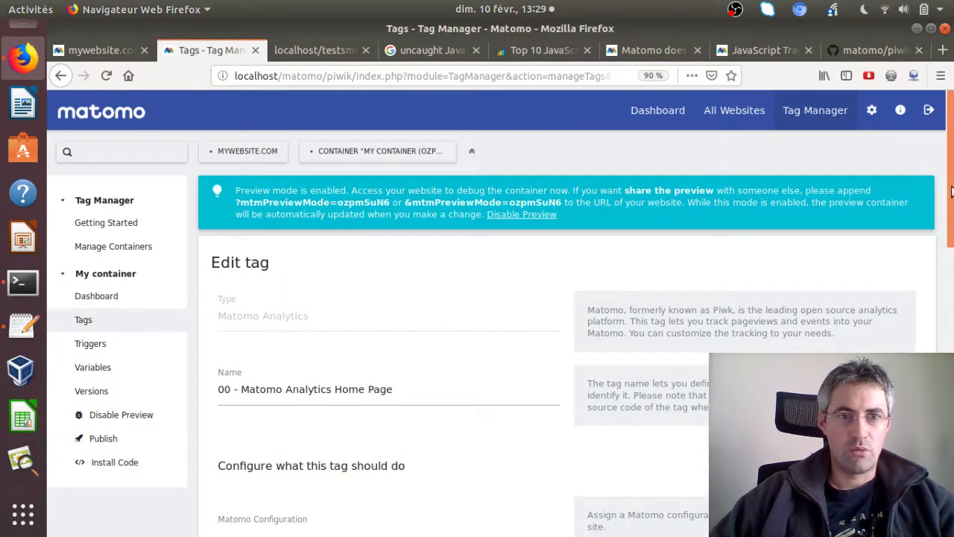
left_click(323, 48)
left_click(214, 49)
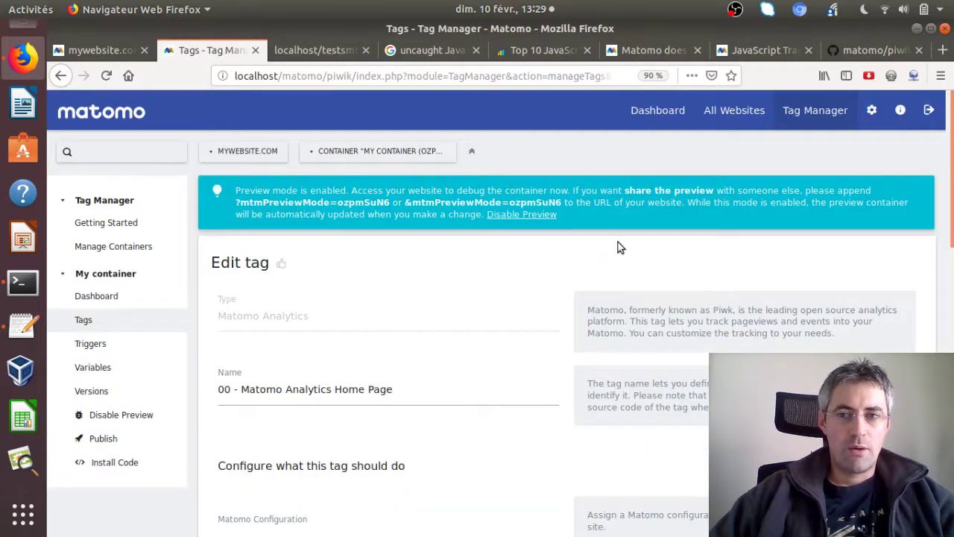
scroll(951, 236, "down", 1)
left_click_drag(952, 235, 952, 293)
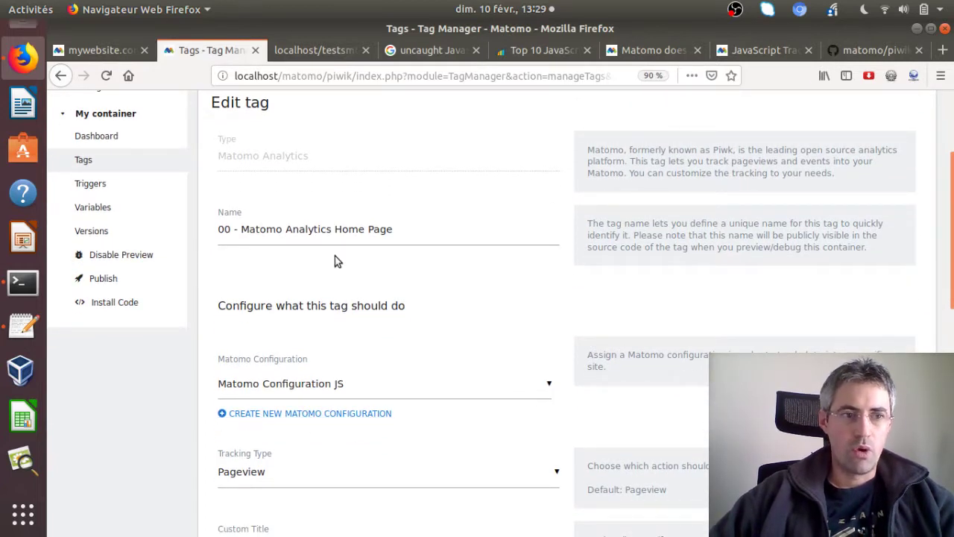
Open the Matomo Configuration JS variable and check its Enable JavaScript Error Tracking setting
left_click(125, 207)
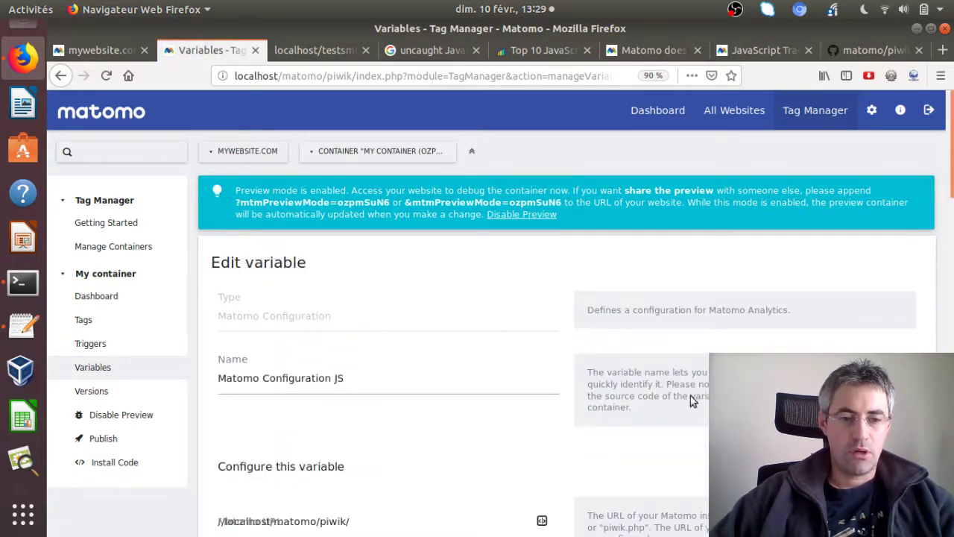
scroll(952, 211, "down", 5)
left_click_drag(952, 211, 952, 276)
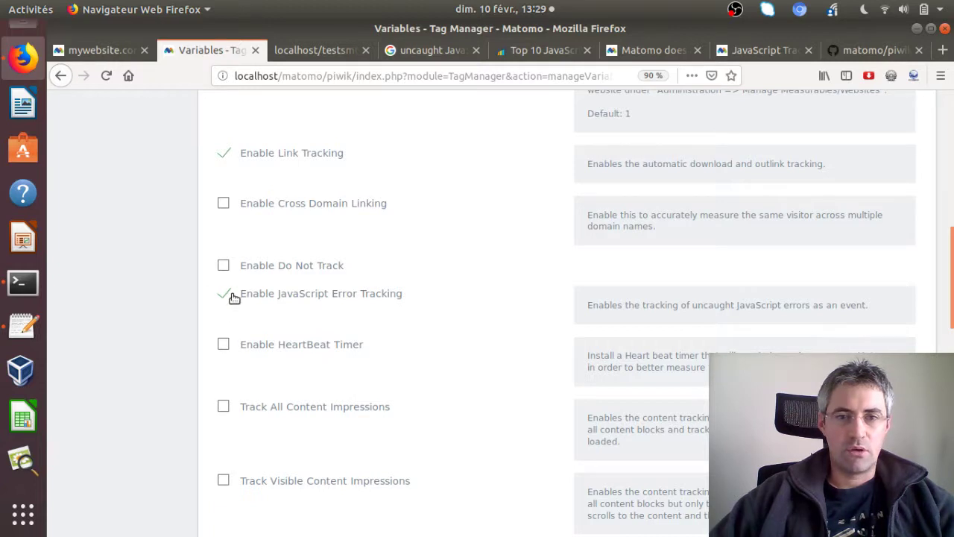
Examine enableJSErrorTracking in the piwik.js source on GitHub and highlight the matching option's description in the Matomo Configuration JS variable
left_click(850, 44)
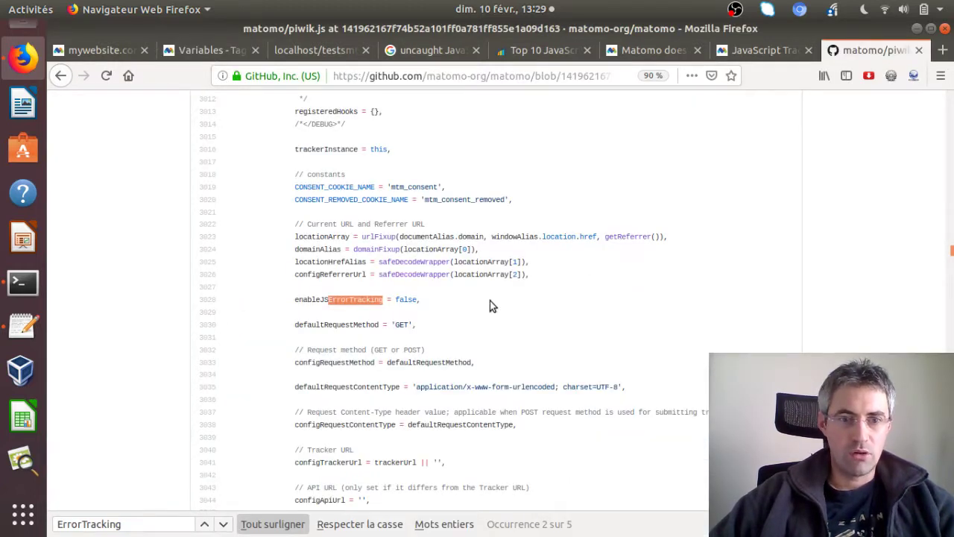
left_click(296, 301)
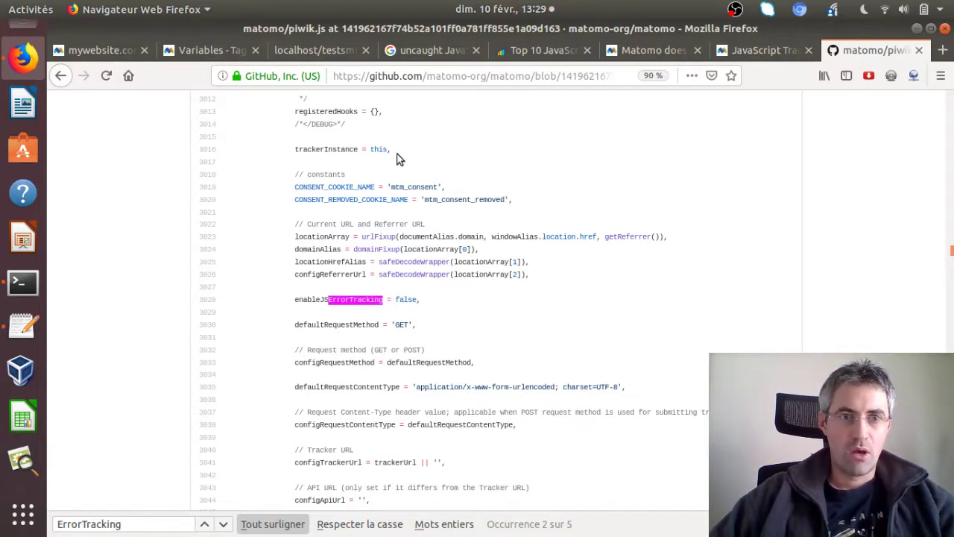
left_click(198, 56)
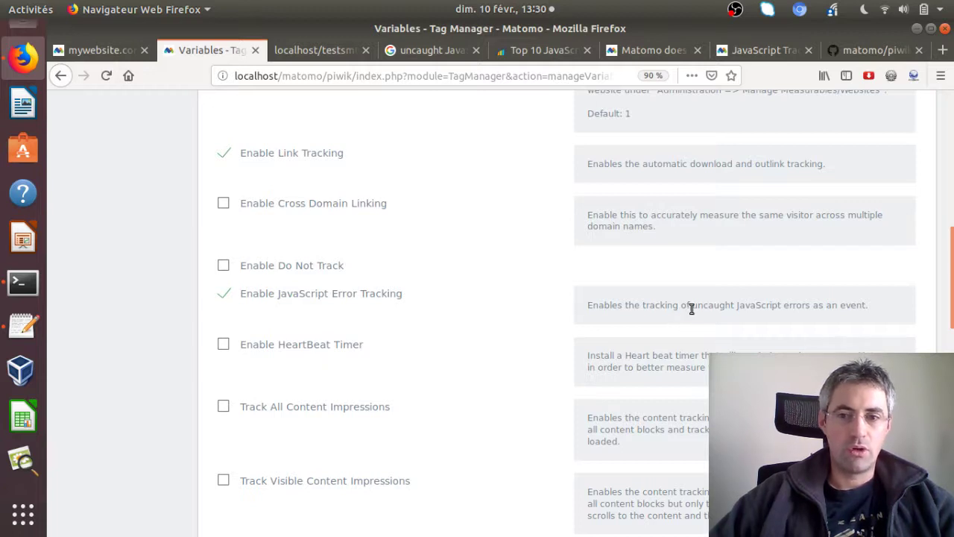
left_click_drag(690, 307, 811, 305)
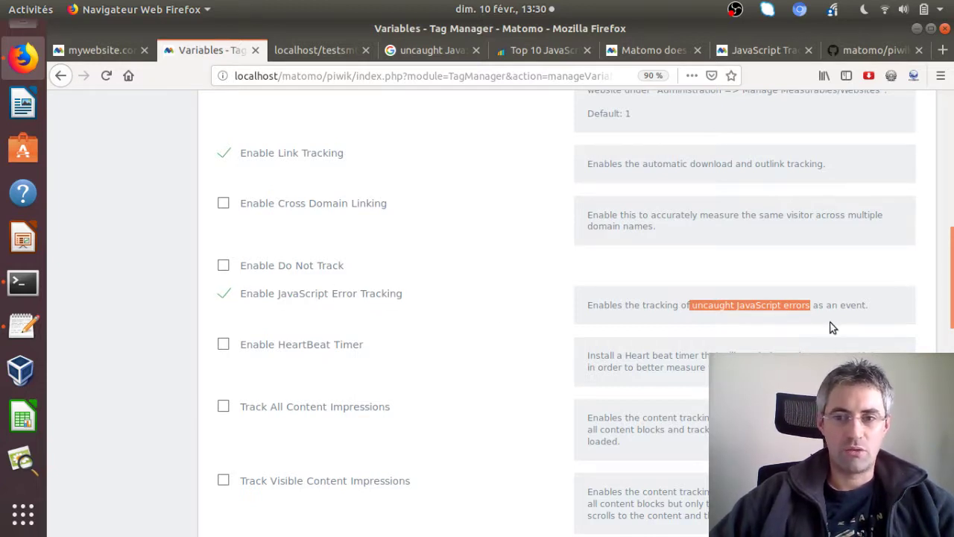
left_click_drag(814, 300, 864, 307)
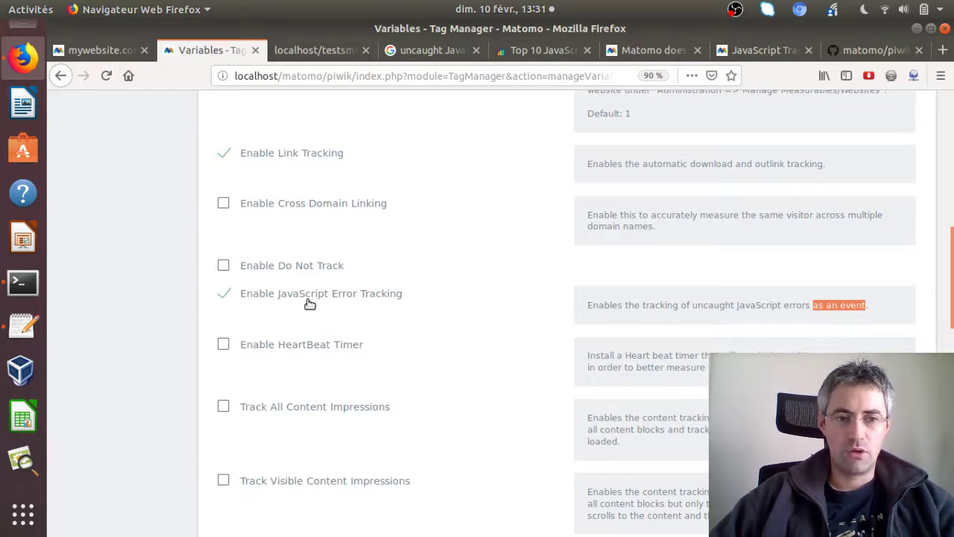
Search the JavaScript Tracking Client API reference for "ErrorTracking" and return to the piwik.js source on GitHub
left_click(865, 50)
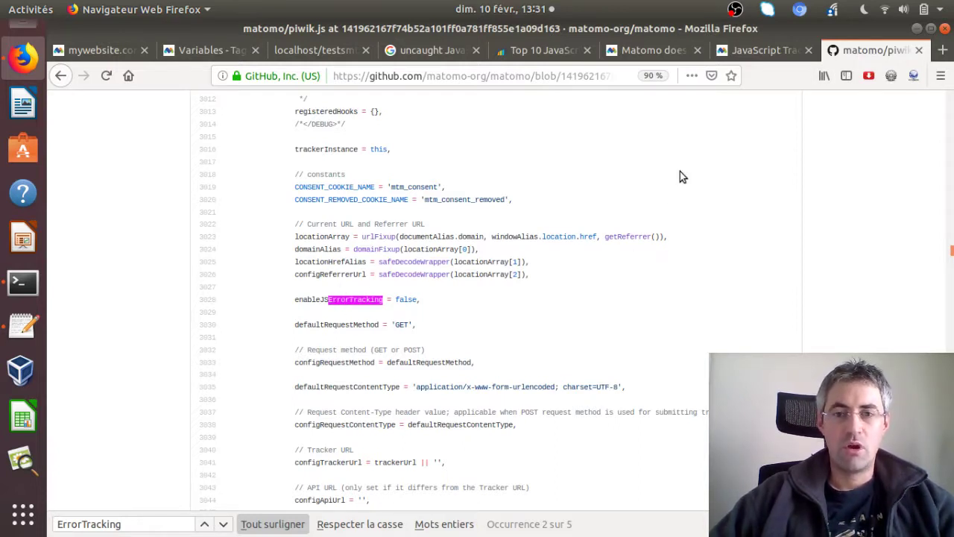
left_click(745, 52)
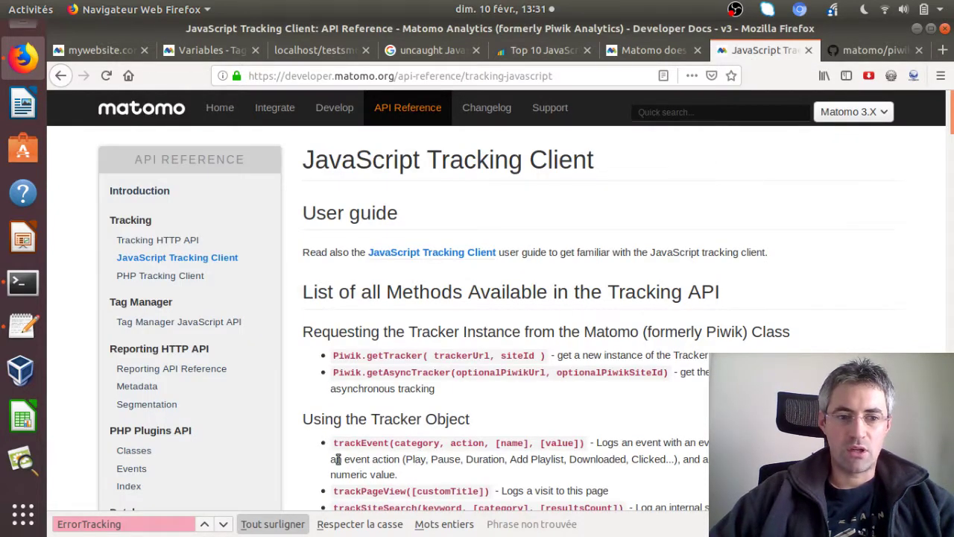
left_click(222, 526)
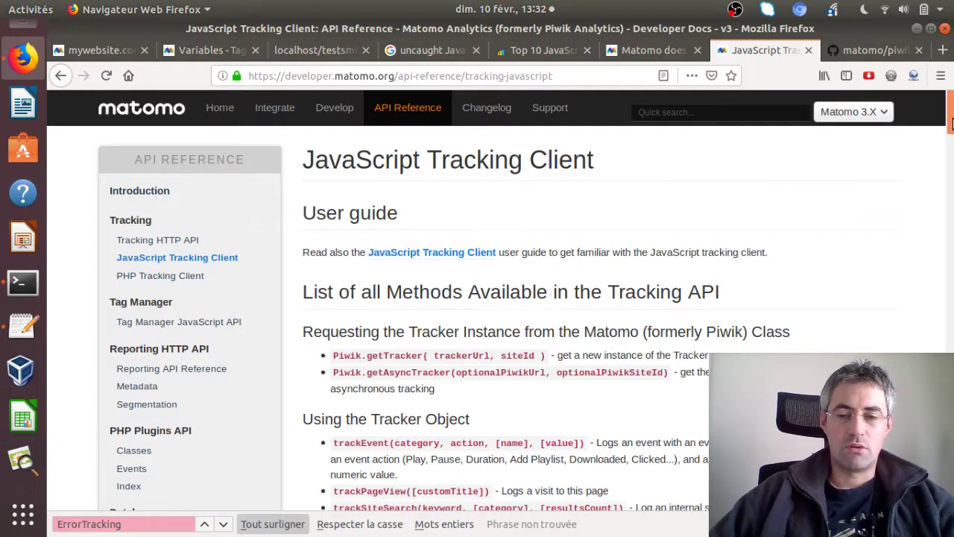
mouse_move(950, 123)
left_mouse_down()
mouse_move(951, 343)
mouse_move(952, 111)
left_mouse_up()
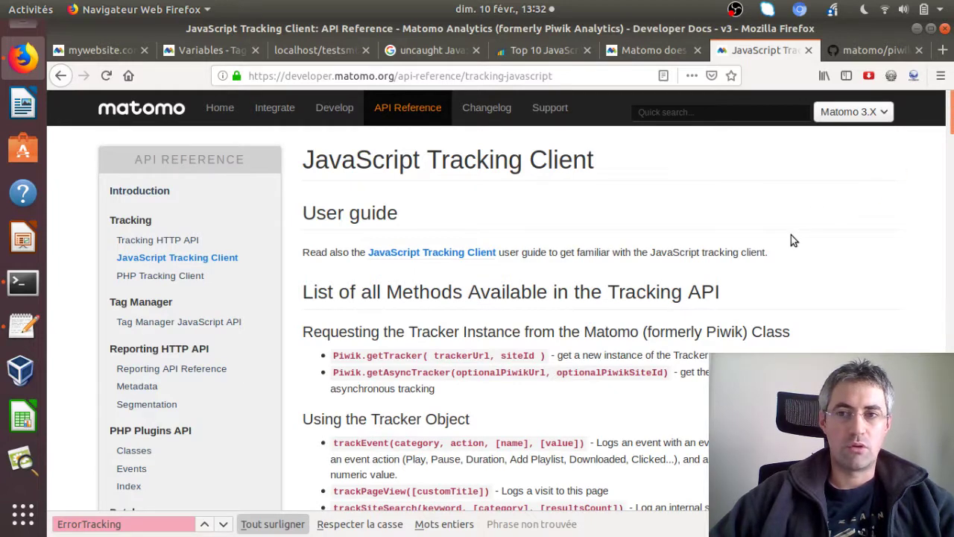
left_click(868, 50)
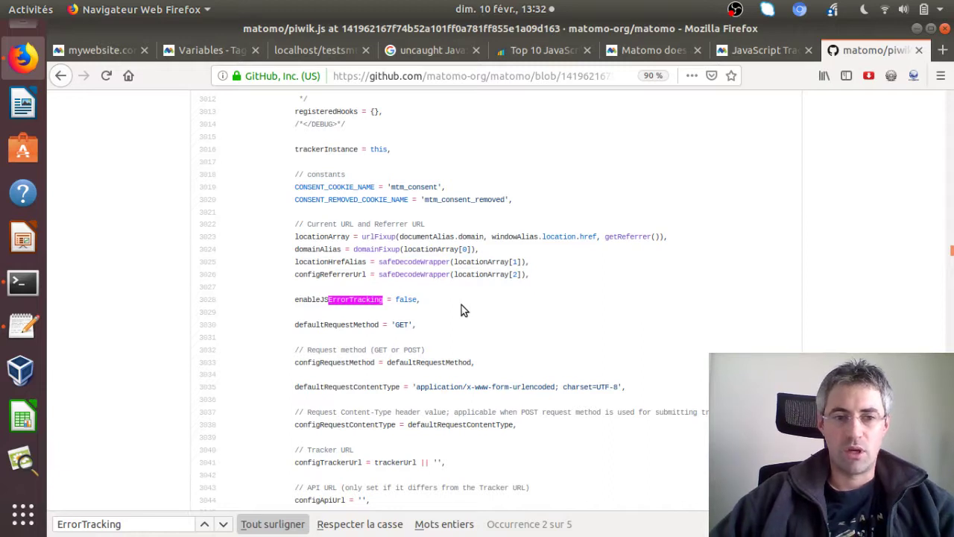
Delete the tag "01 - JS Matomo Analytics" from the container's tags
left_click(216, 48)
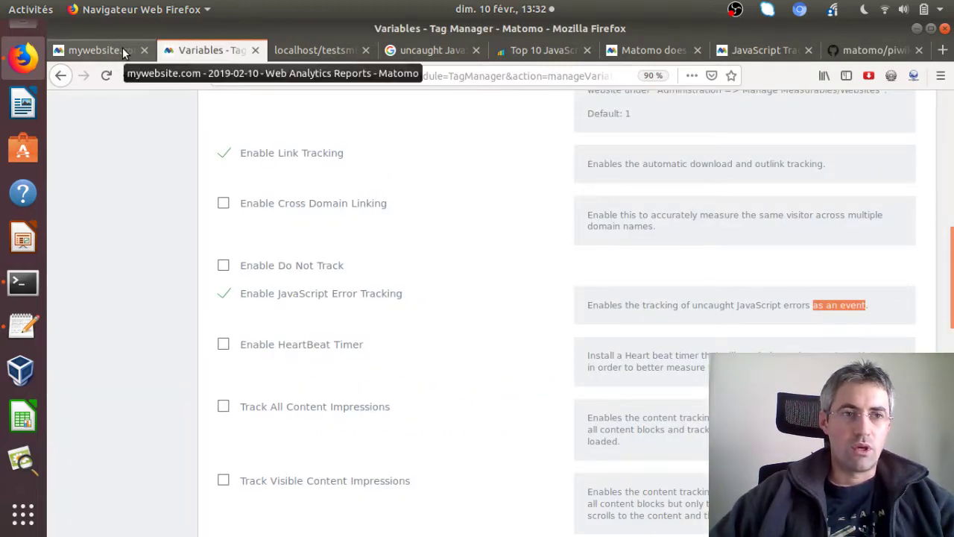
left_click_drag(952, 314, 951, 176)
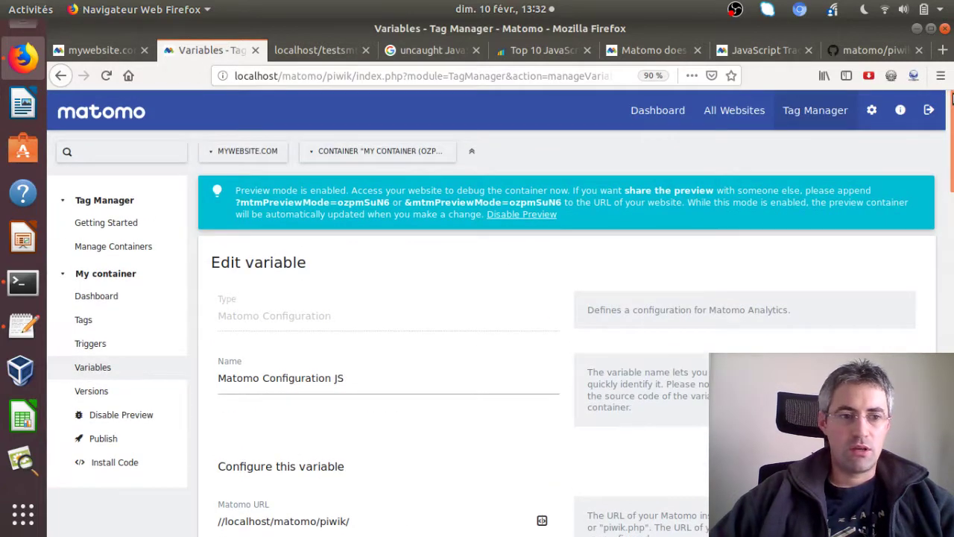
left_click(130, 329)
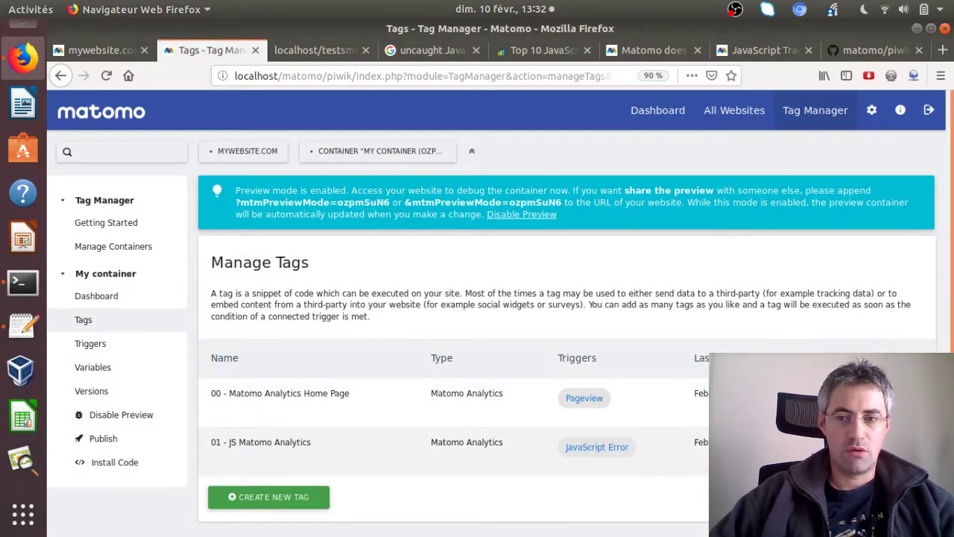
left_click(905, 442)
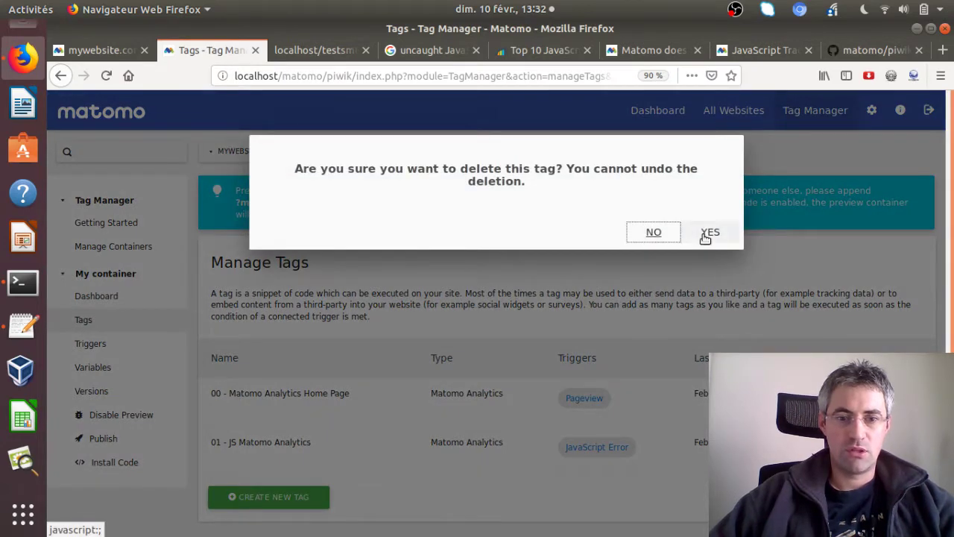
left_click(704, 234)
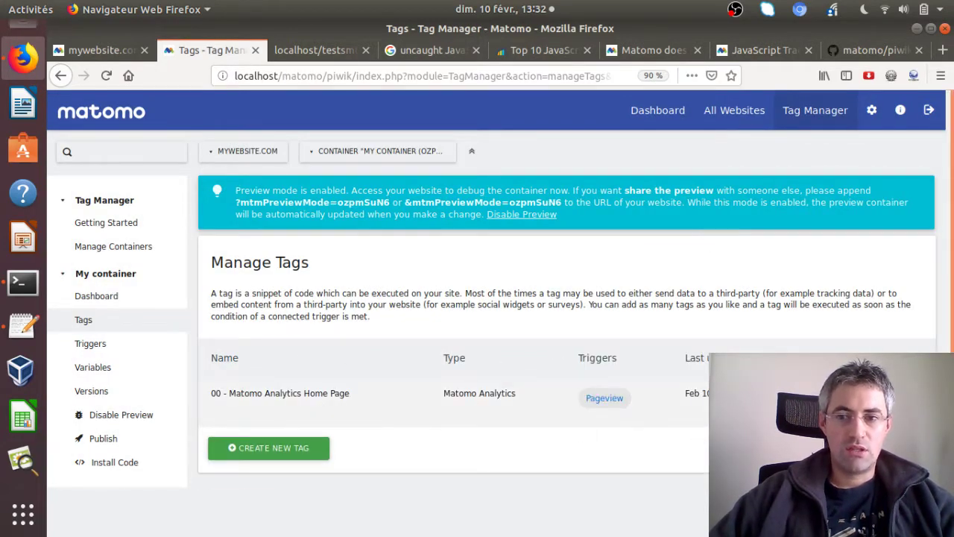
Open the tag "00 - Matomo Analytics Home Page" for editing and review its configuration, tracking type and triggers
left_click(891, 393)
scroll(952, 332, "down", 5)
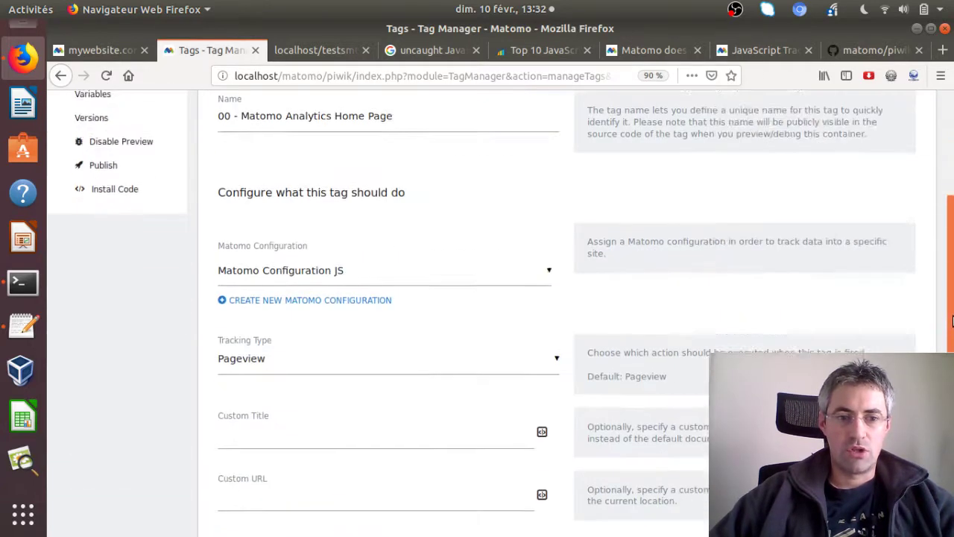
scroll(952, 332, "down", 5)
scroll(951, 330, "up", 5)
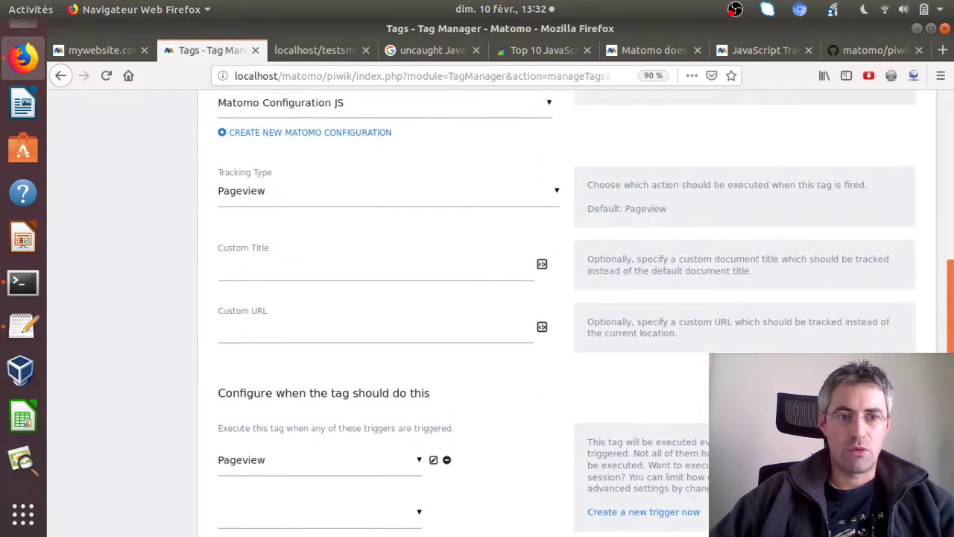
scroll(949, 330, "up", 3)
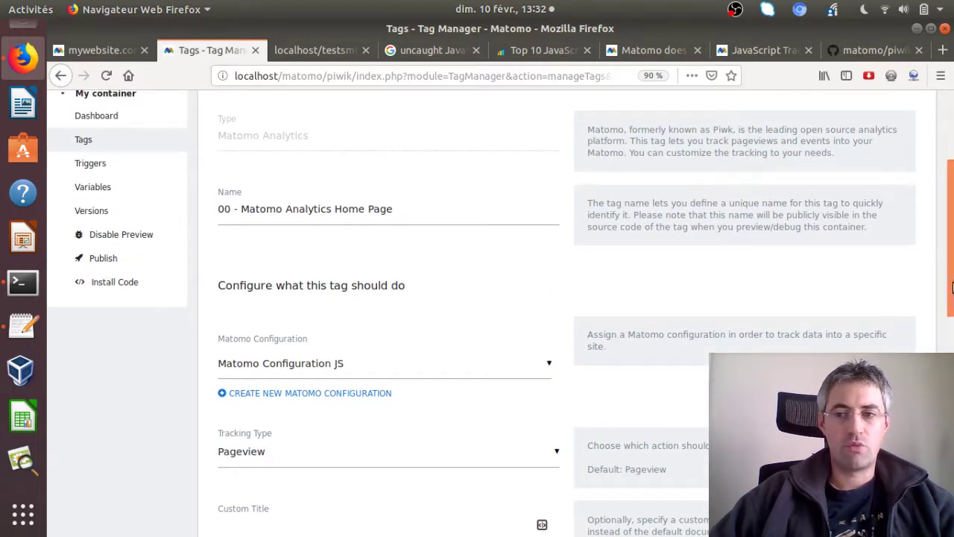
scroll(950, 313, "up", 3)
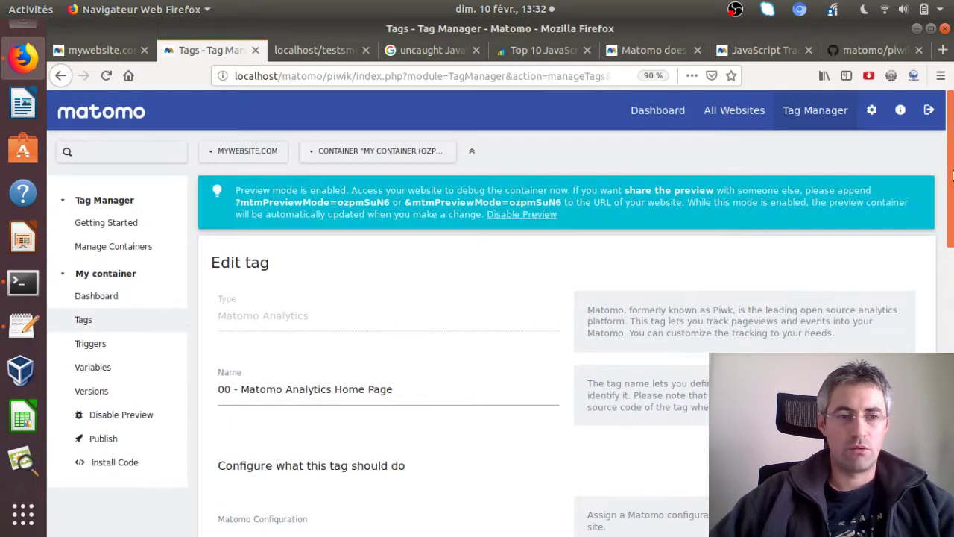
Open the container's triggers and delete the "Do not History Change" trigger
left_click(103, 341)
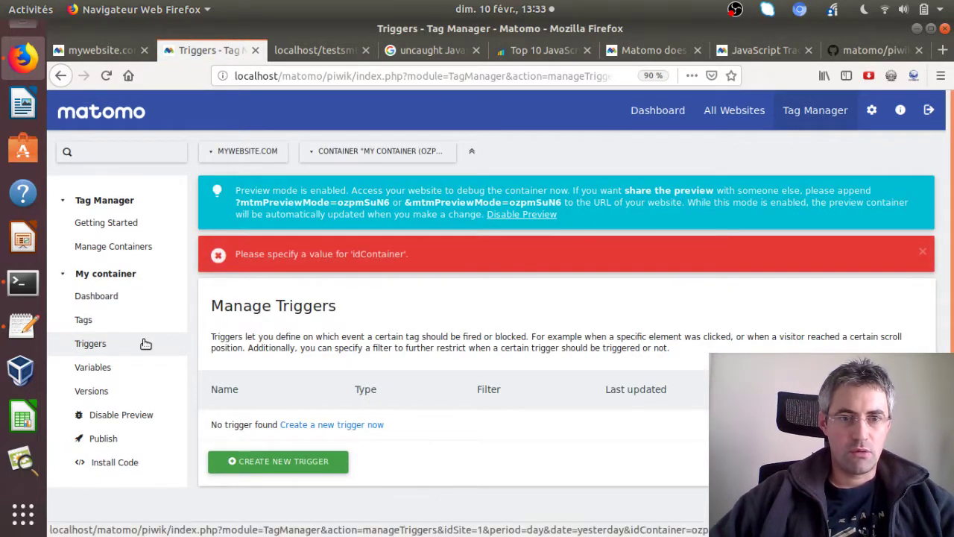
left_click(115, 340)
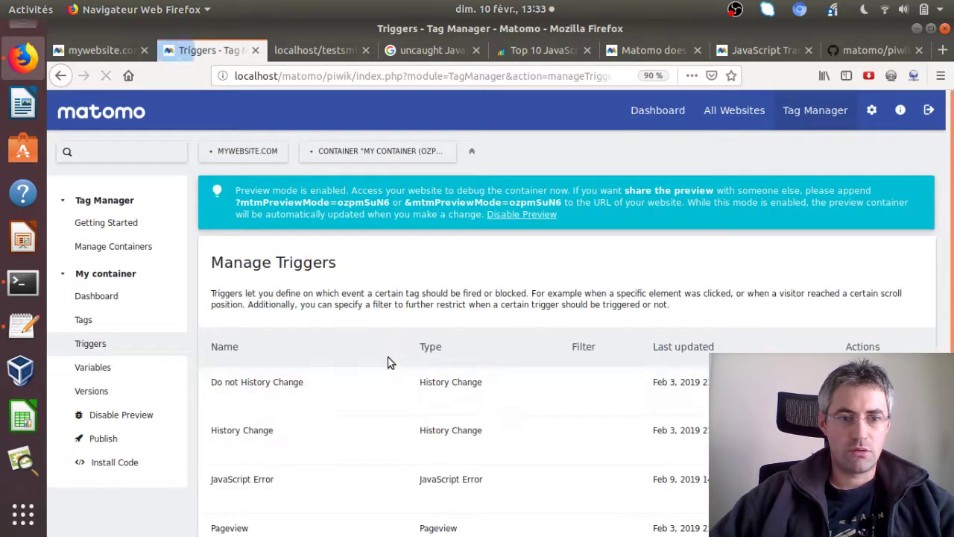
scroll(700, 377, "down", 1)
scroll(898, 334, "down", 1)
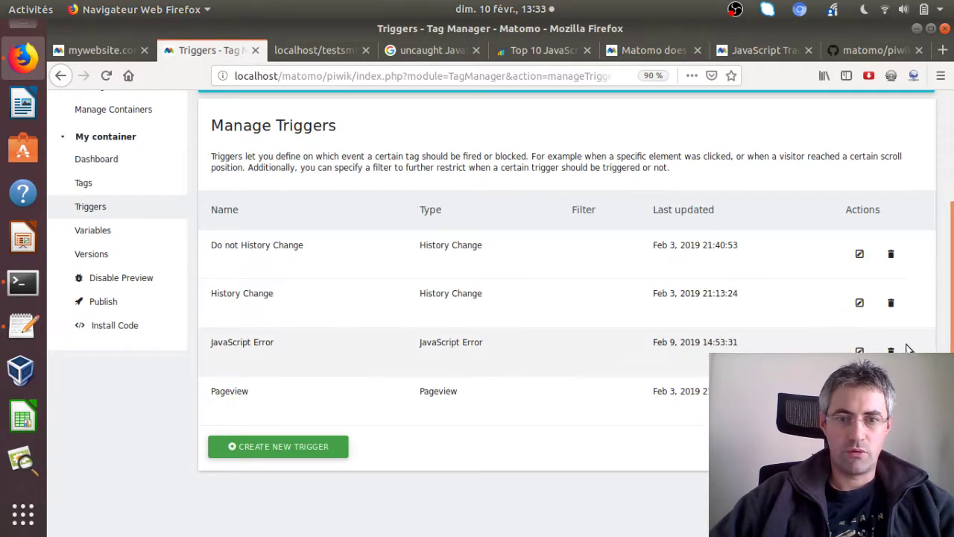
left_click(894, 254)
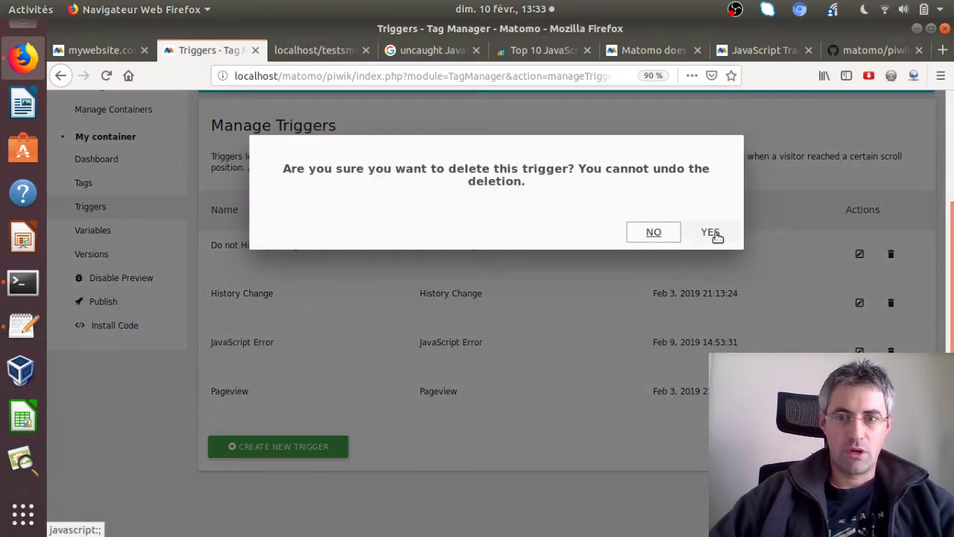
left_click(712, 233)
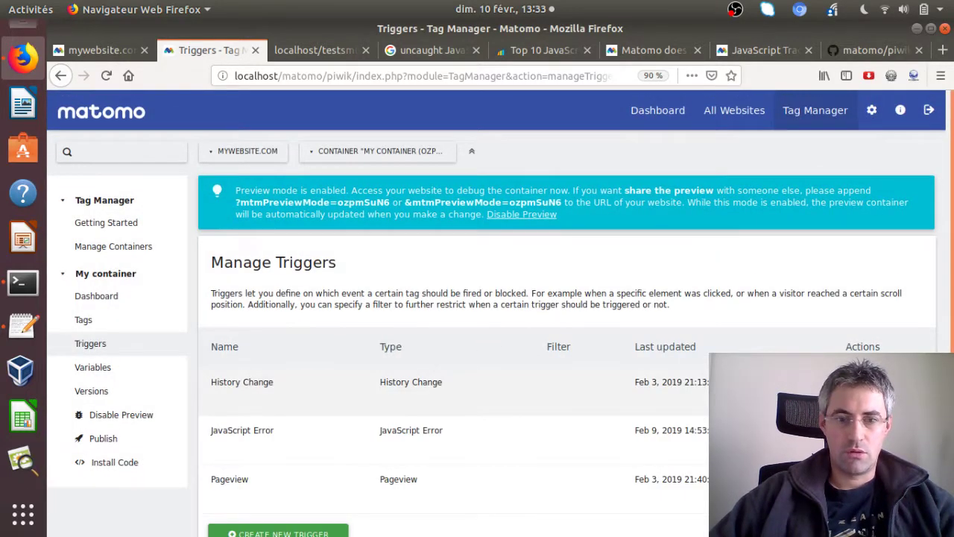
Delete the "History Change" and "JavaScript Error" triggers from the container, confirming each deletion
left_click(894, 382)
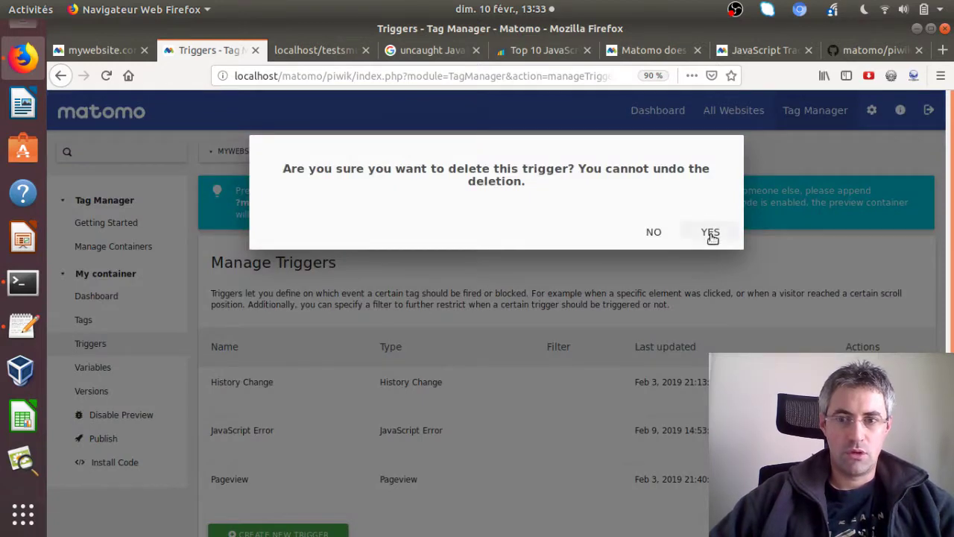
left_click(710, 233)
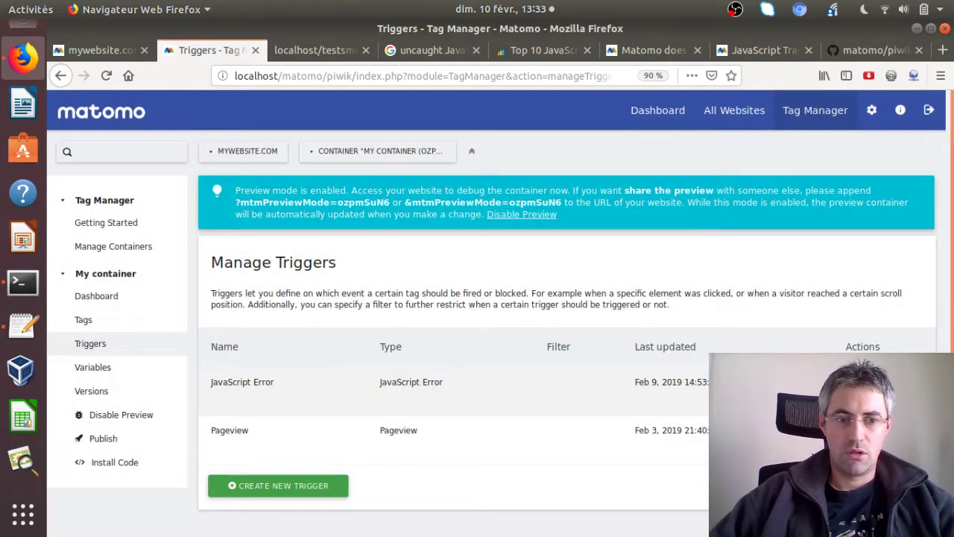
left_click(894, 382)
left_click(710, 231)
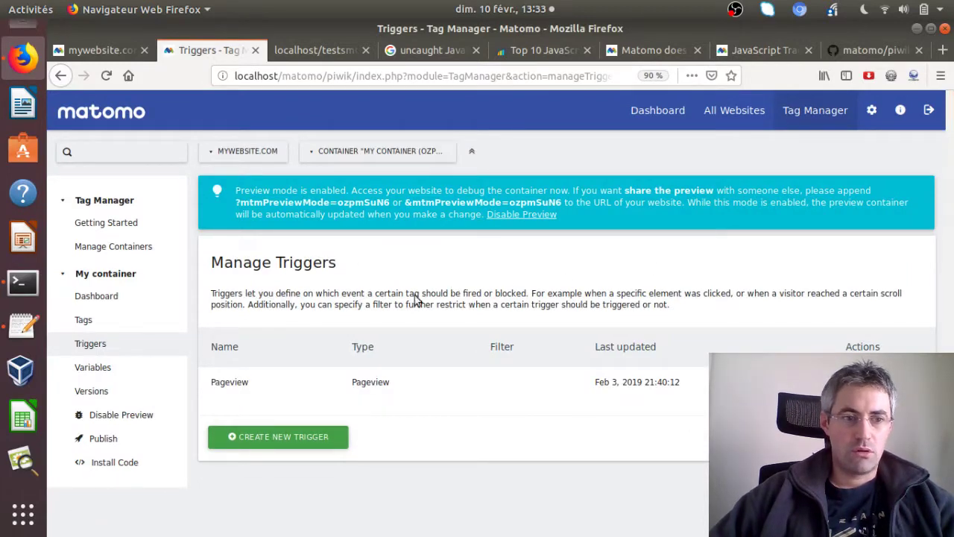
Create a new container version named "9" and publish it to the Live environment
left_click(107, 438)
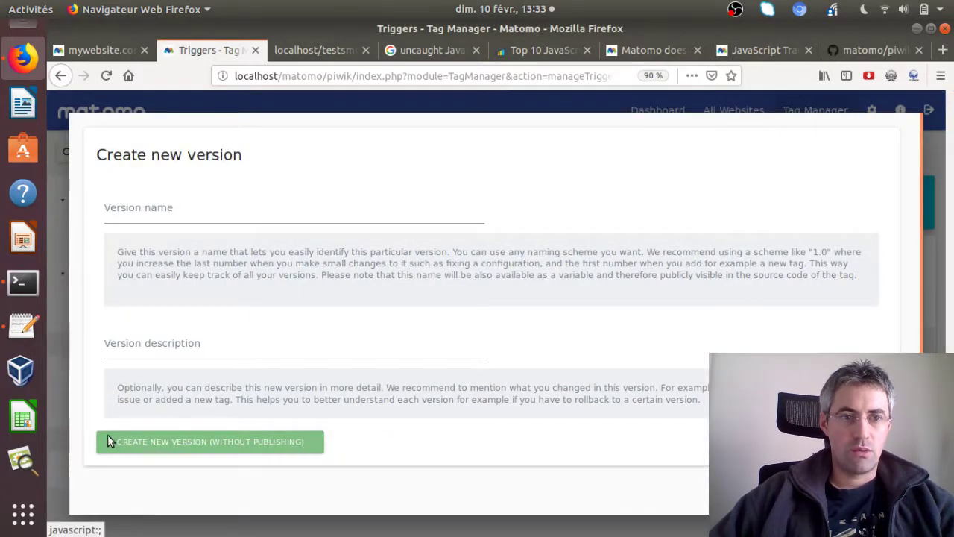
left_click(269, 210)
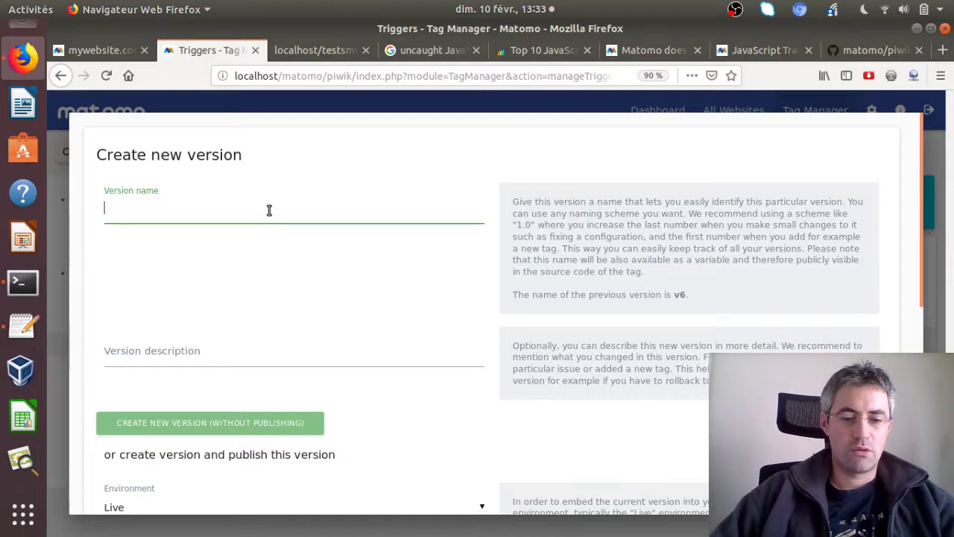
type("9")
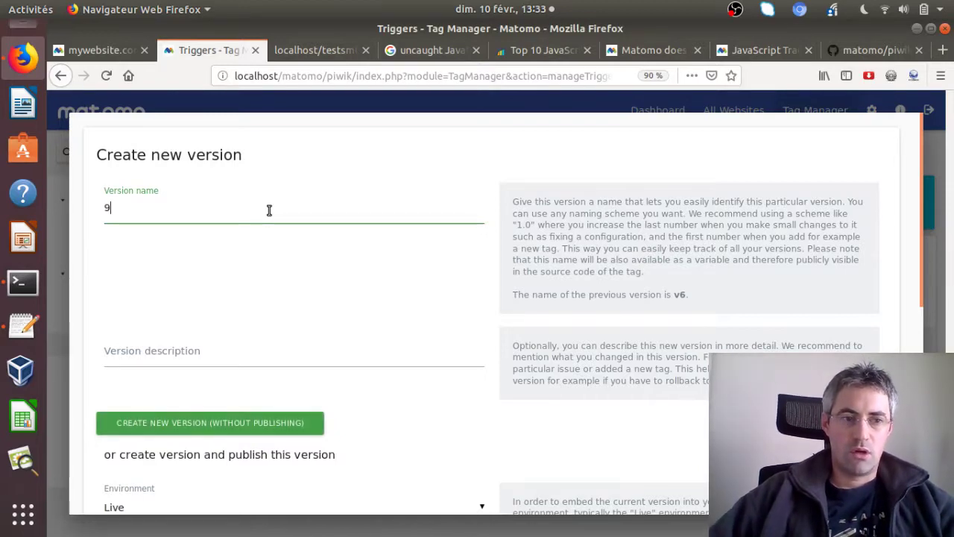
scroll(243, 298, "down", 7)
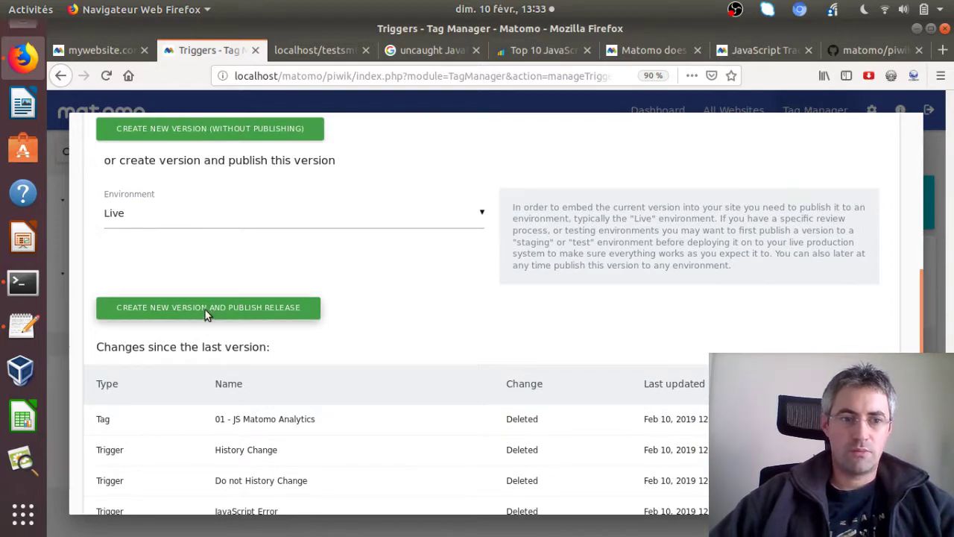
left_click(236, 299)
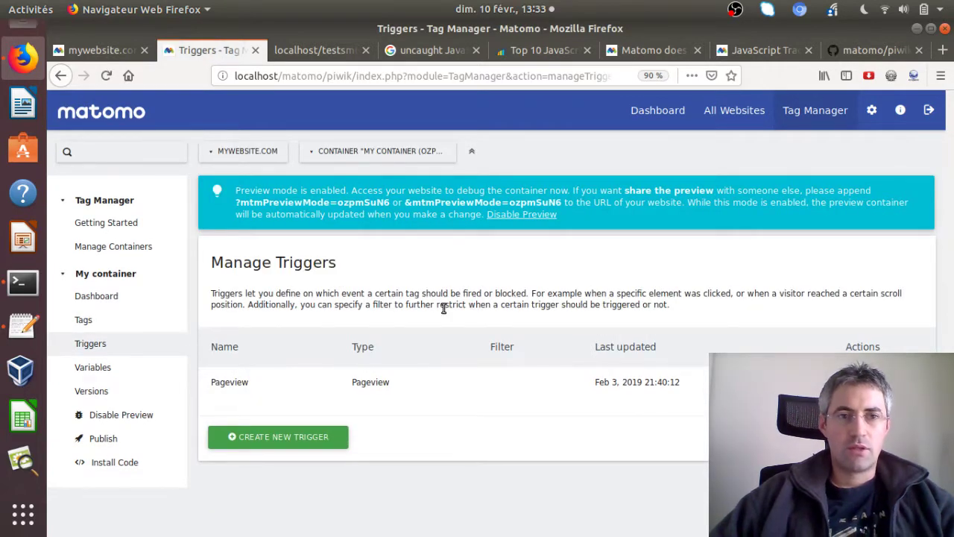
Reload the localhost/testsmtm preview page and refresh the Visits Log to check the recorded visit
left_click(316, 47)
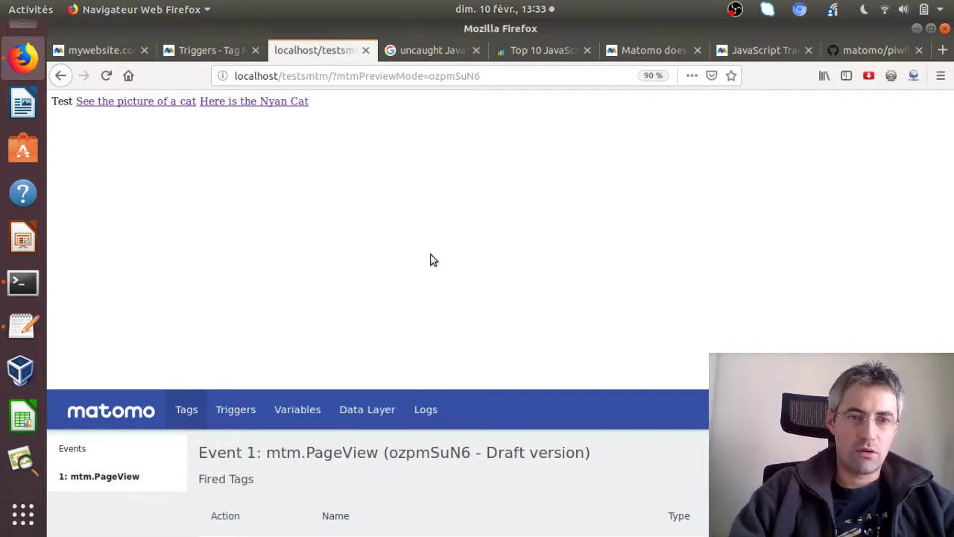
key("F5")
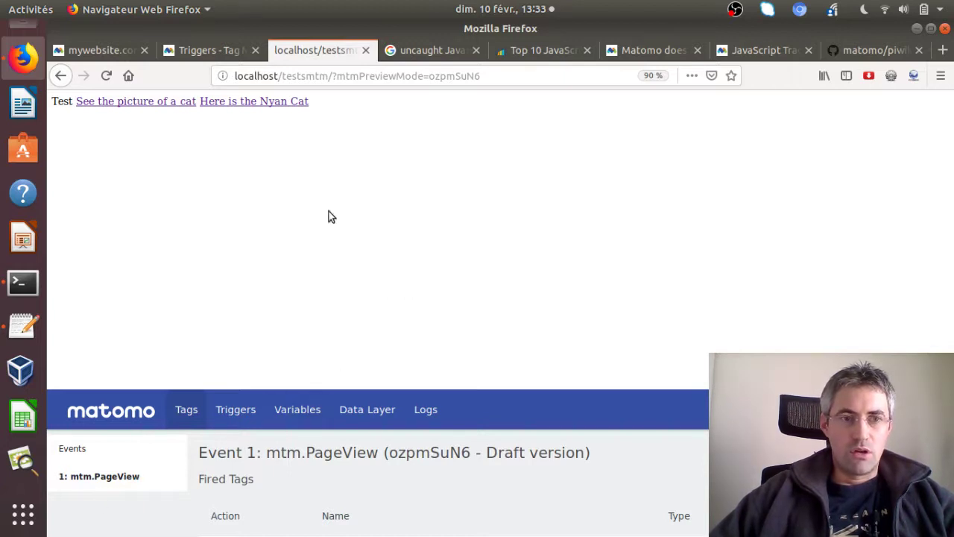
left_click(97, 50)
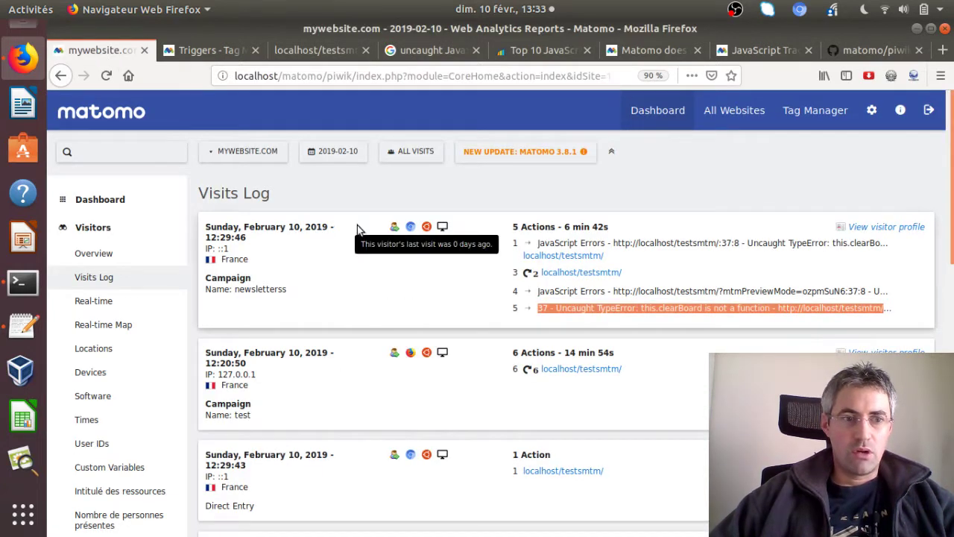
left_click(106, 75)
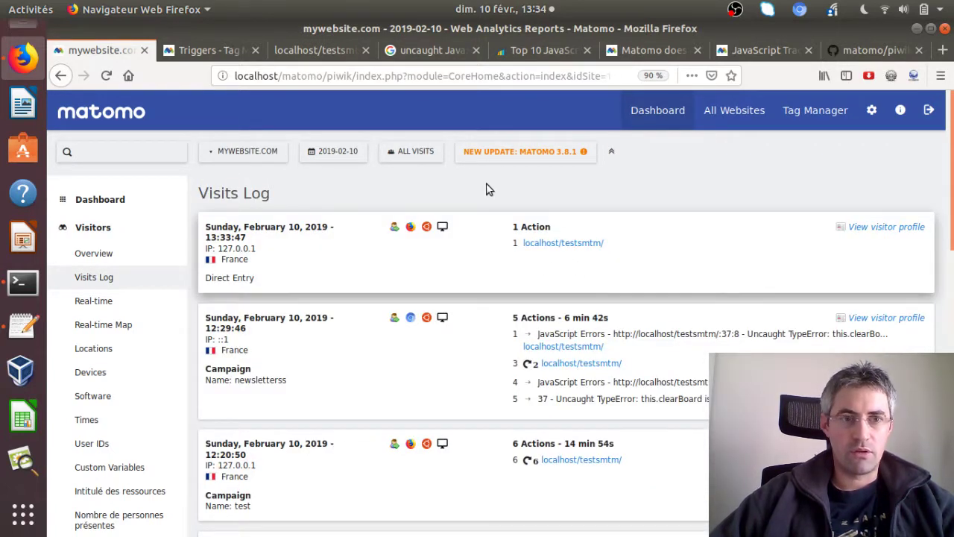
Inspect the test page's developer console in Firefox and expand the "this.clearBoard is not a function" error
left_click(291, 47)
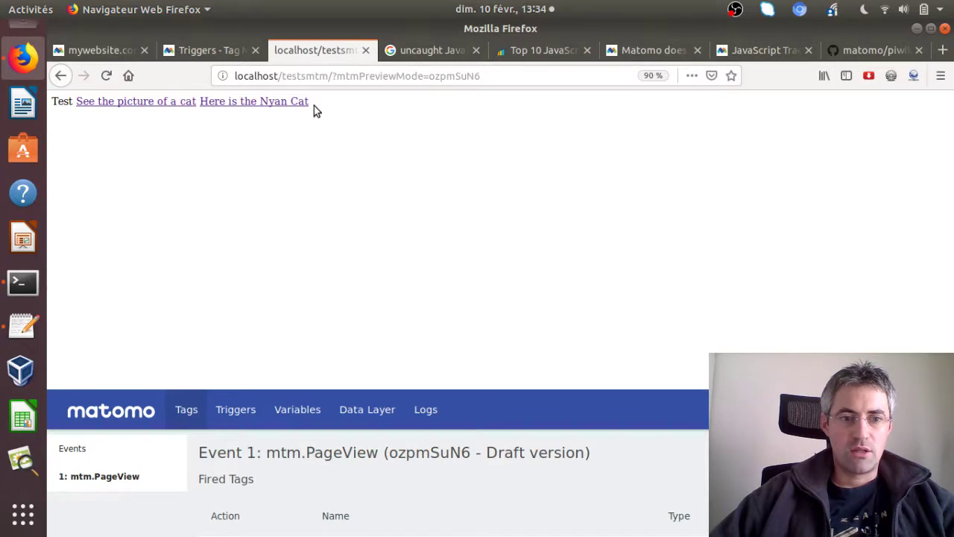
right_click(375, 206)
left_click(456, 352)
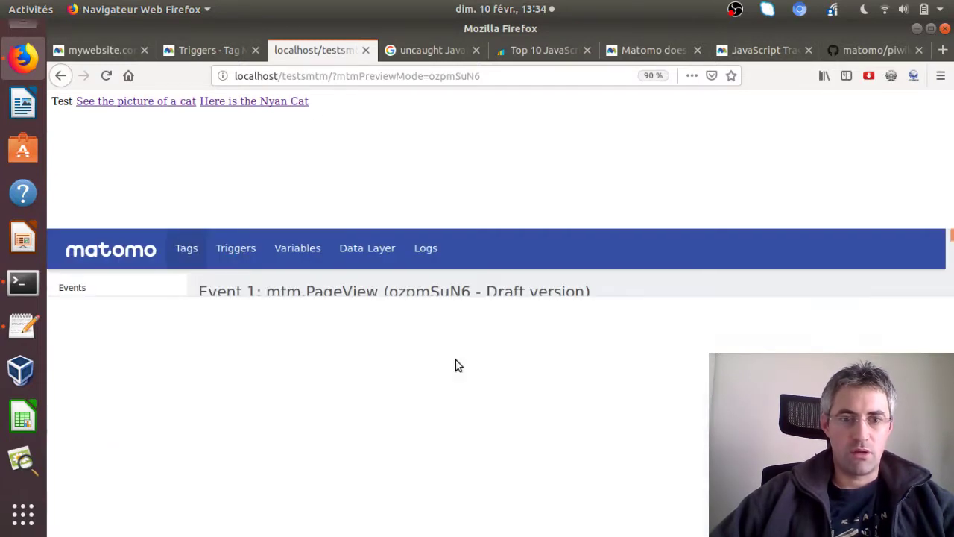
left_click(199, 309)
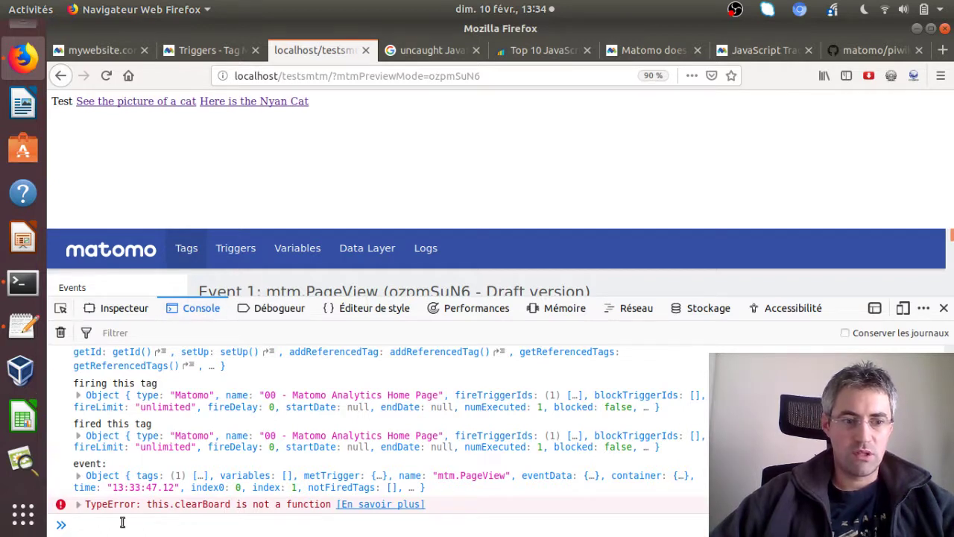
left_click(79, 504)
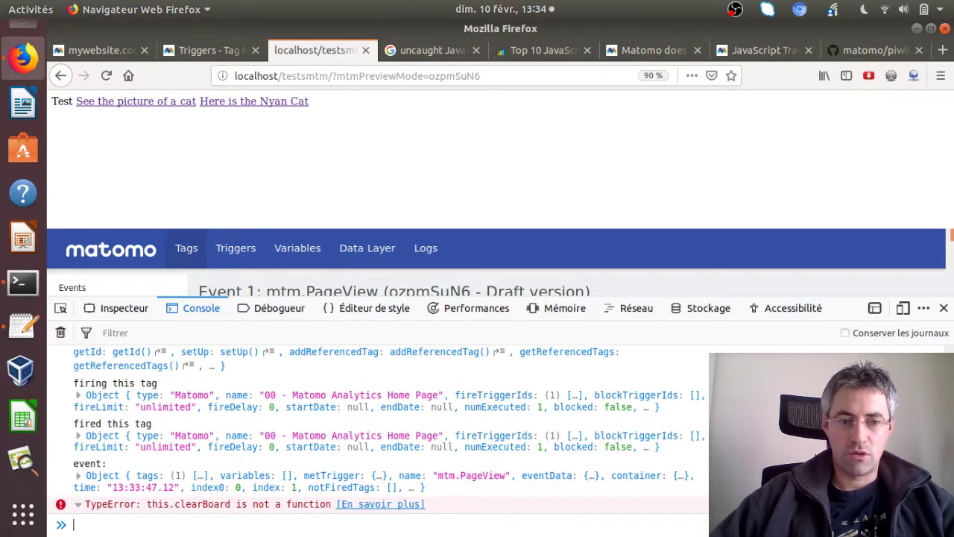
scroll(372, 432, "up", 2)
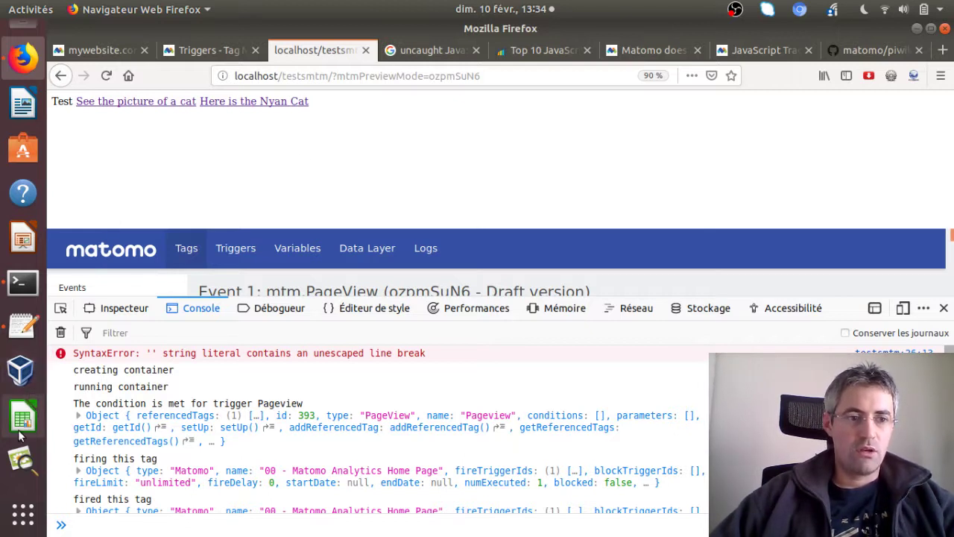
Switch to Chromium, reload the test page and check the events in the Matomo preview debugger
scroll(29, 486, "down", 3)
scroll(28, 486, "down", 1)
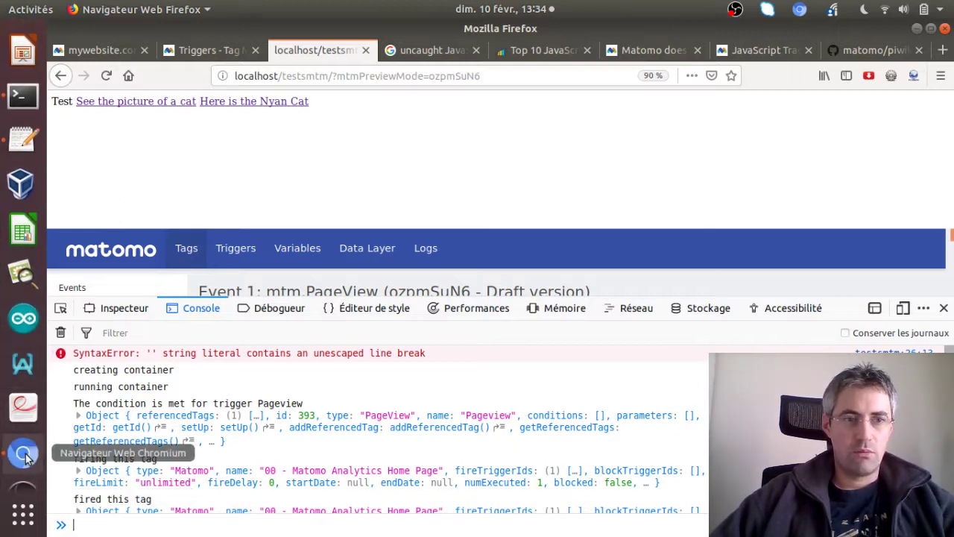
left_click(23, 453)
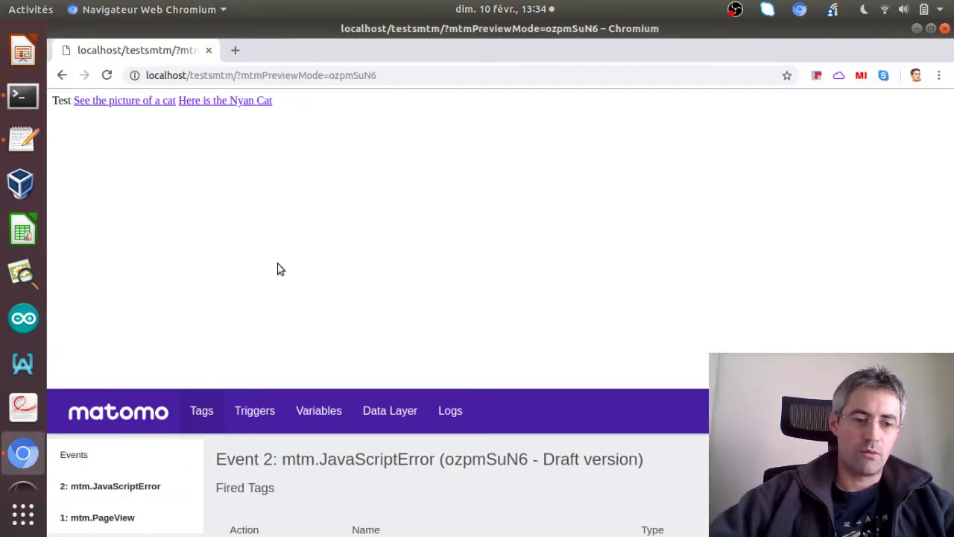
key("F5")
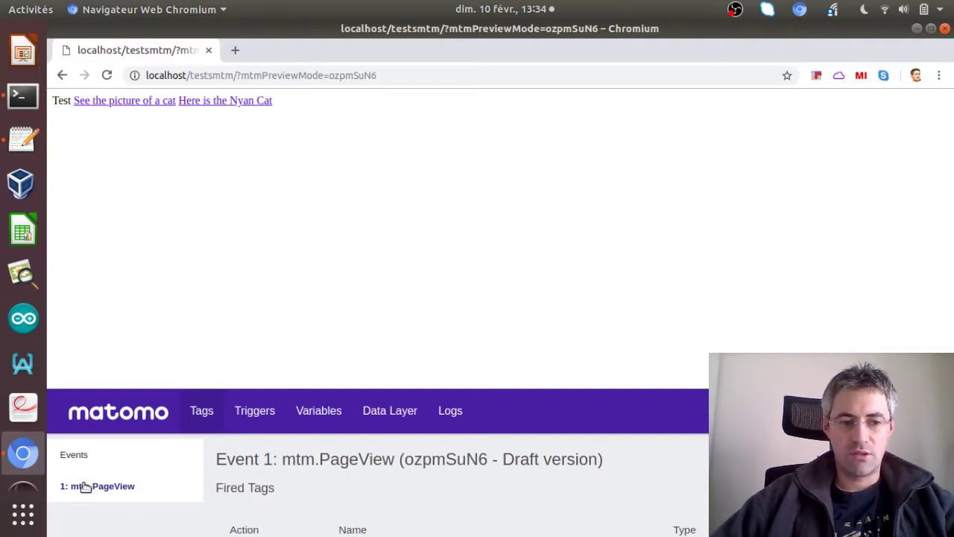
mouse_move(128, 491)
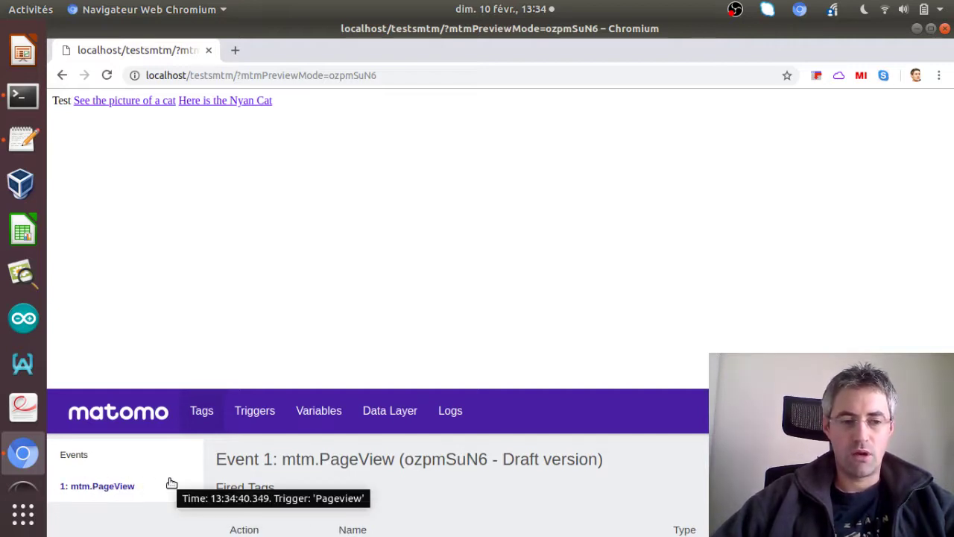
Show the test page's developer console in Chromium and trigger the clearBoard error from the page's blank area
right_click(345, 314)
left_click(395, 477)
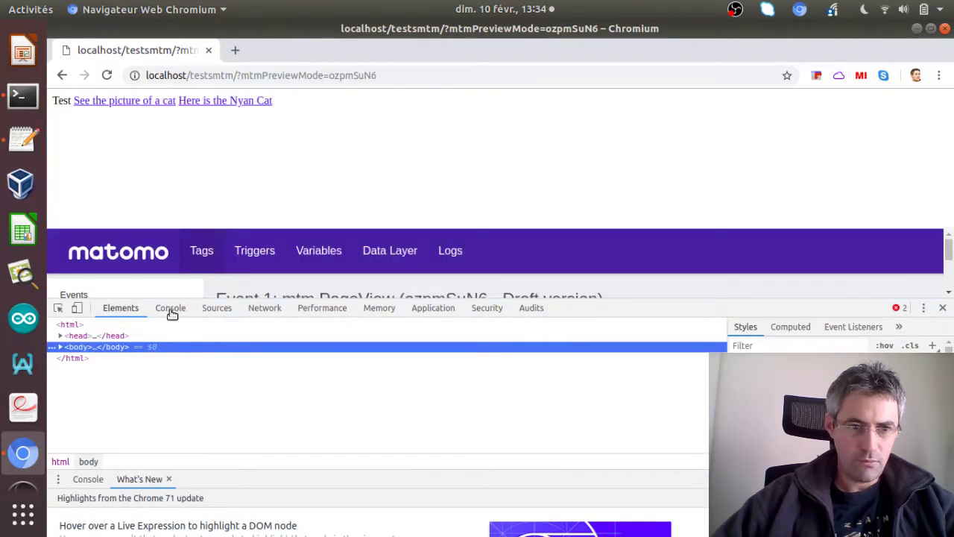
left_click(171, 308)
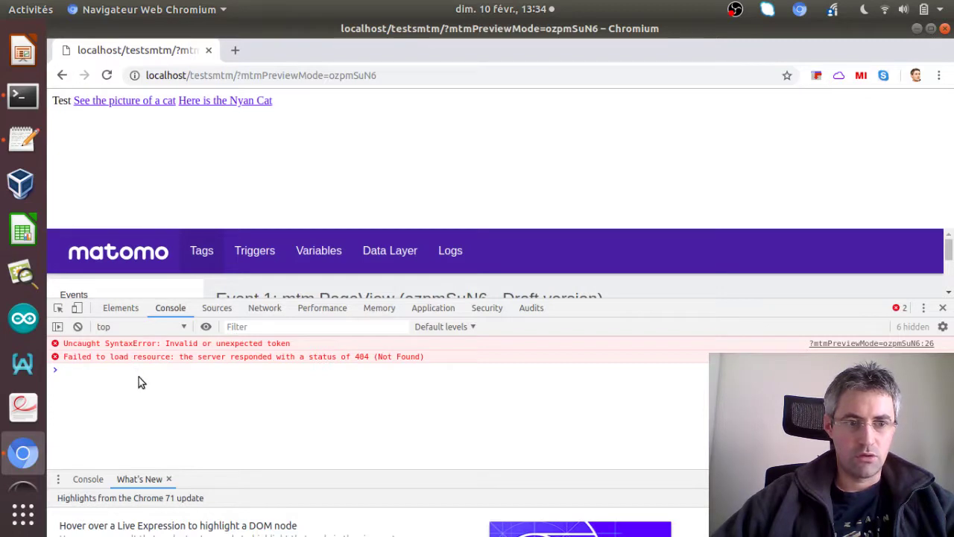
left_click(327, 198)
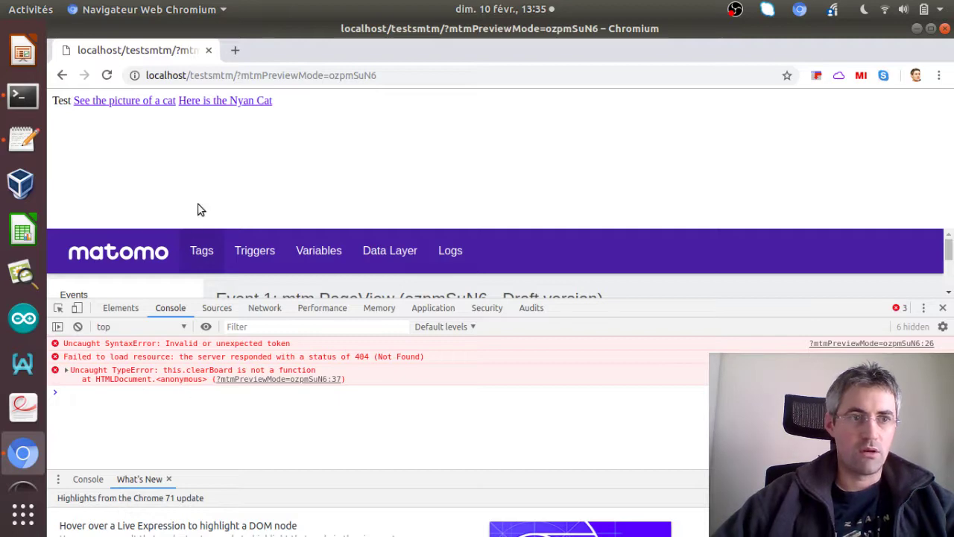
Switch back to Firefox, refresh the Visits Log and review the JavaScript error events in the latest visit's visitor profile
scroll(30, 37, "up", 5)
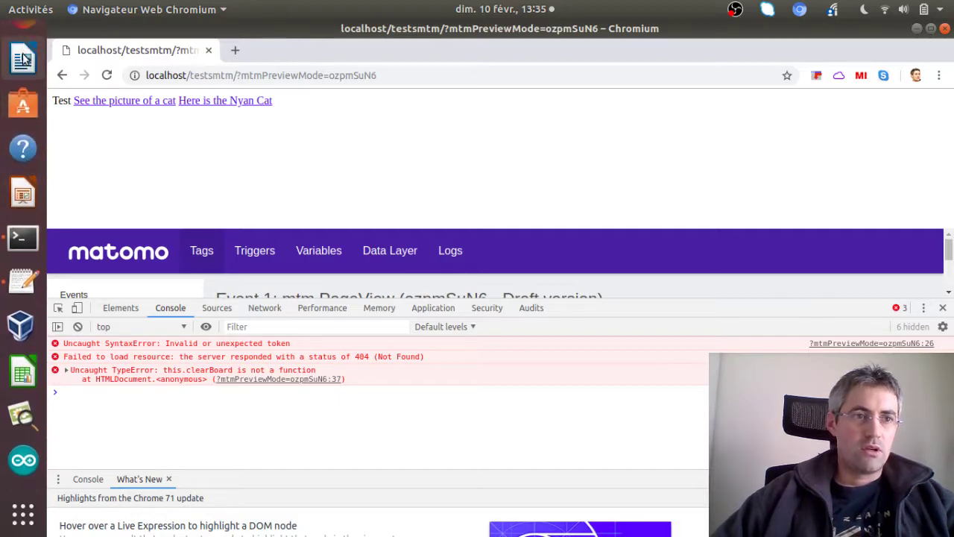
left_click(23, 85)
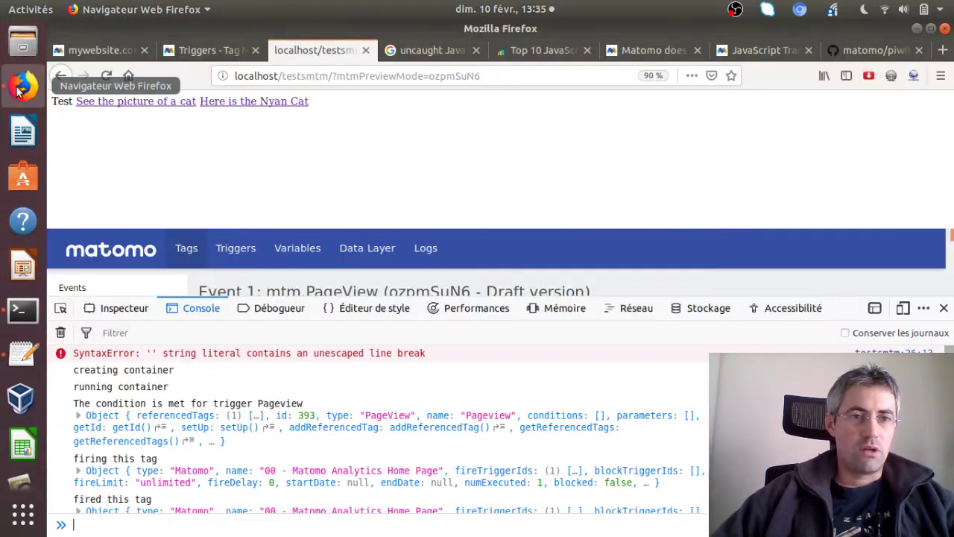
left_click(115, 50)
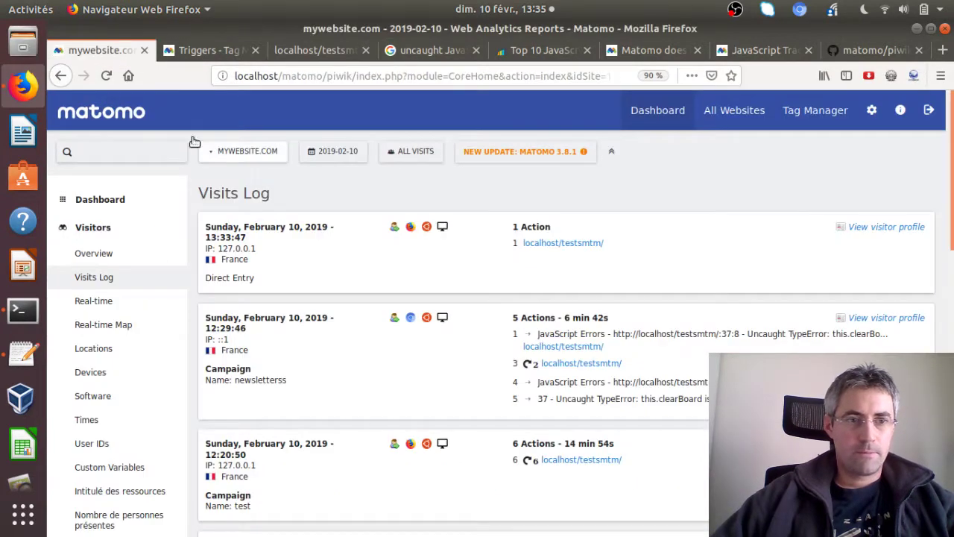
left_click(106, 76)
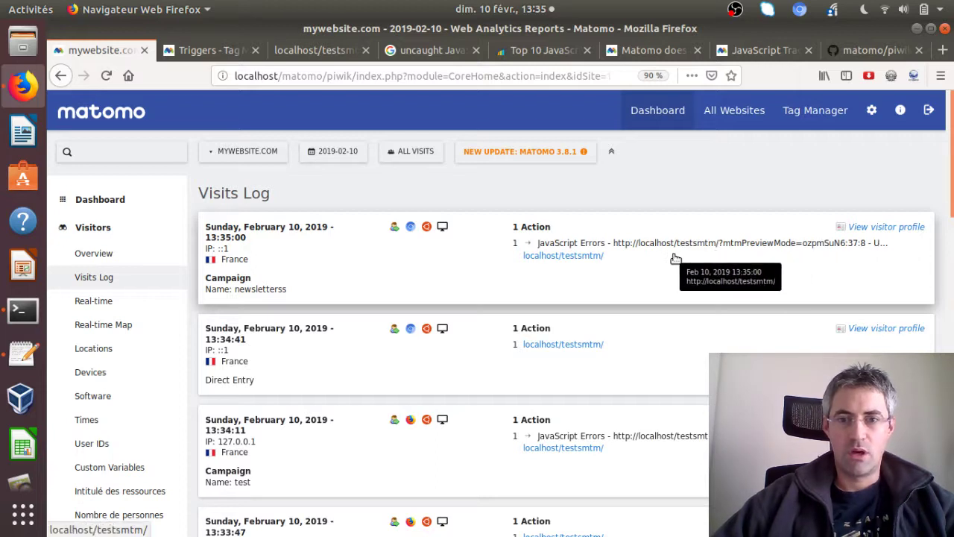
left_click(876, 226)
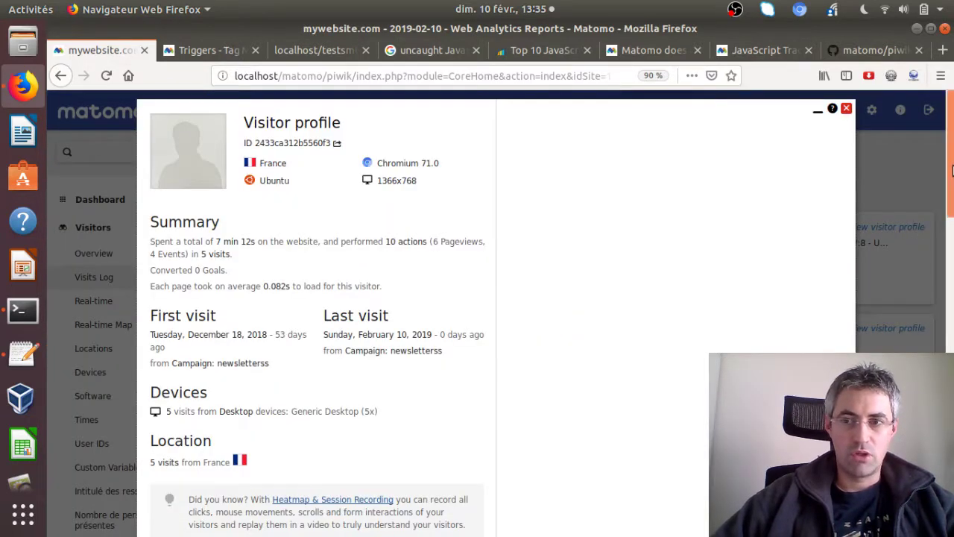
left_click_drag(952, 170, 953, 259)
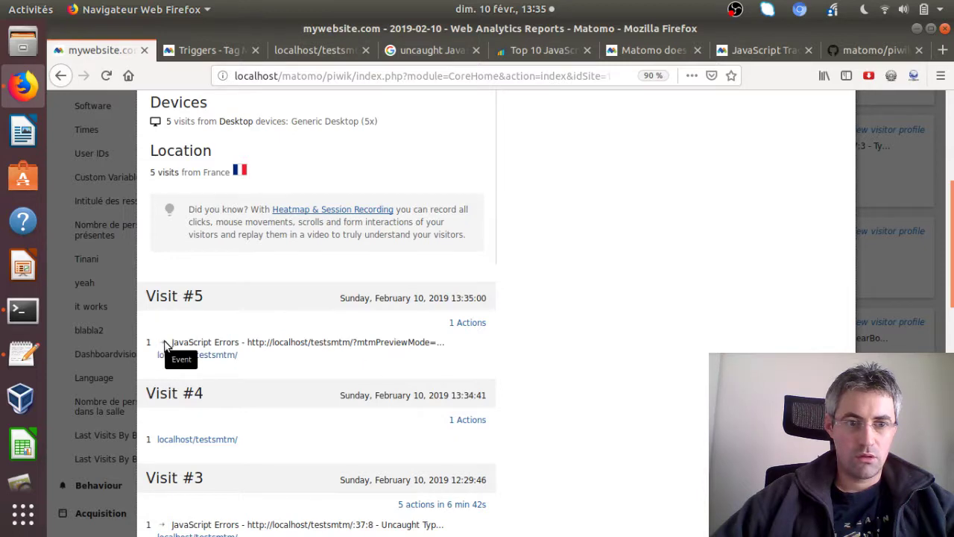
Close the visitor profile and expand the JavaScript Errors category in the Behaviour section's Event Categories report
left_click_drag(951, 246, 952, 155)
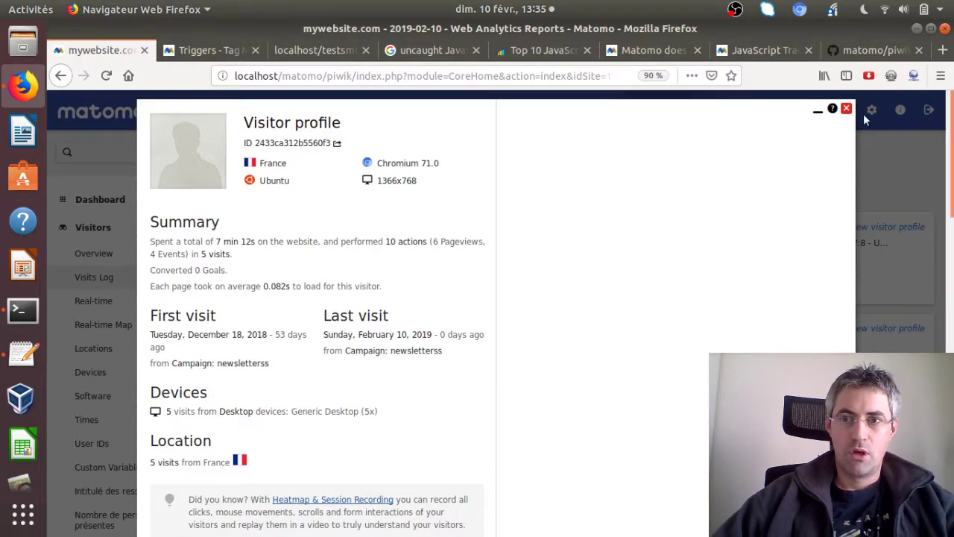
left_click(847, 109)
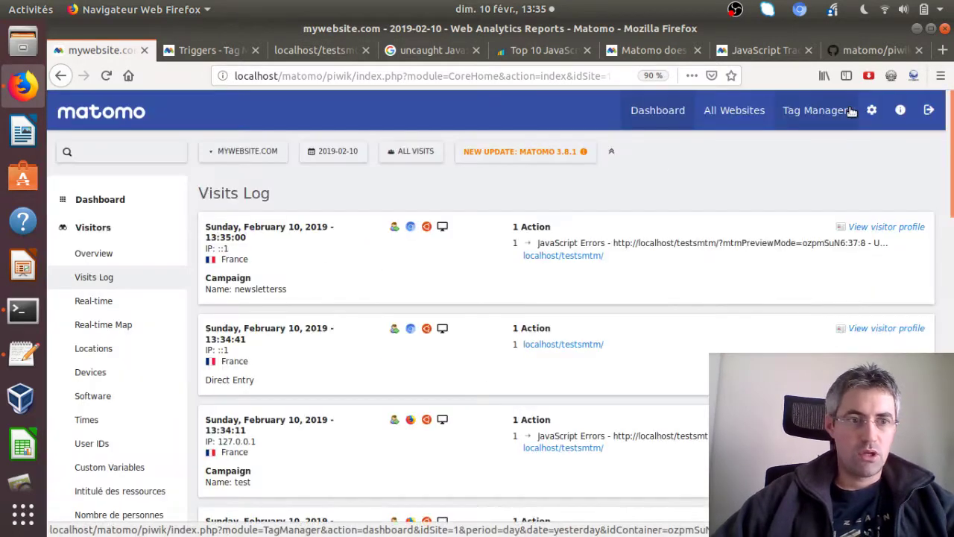
left_click(110, 230)
left_click(98, 256)
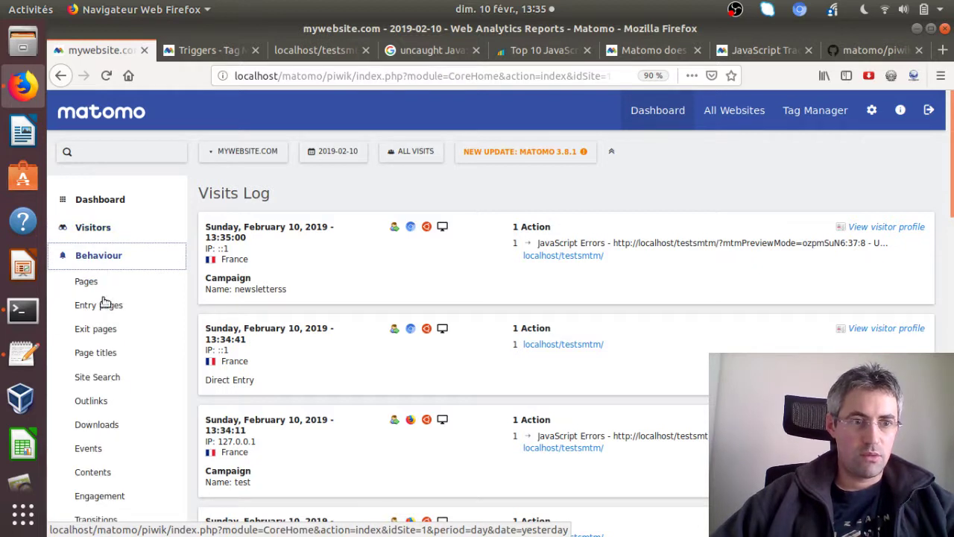
left_click(93, 449)
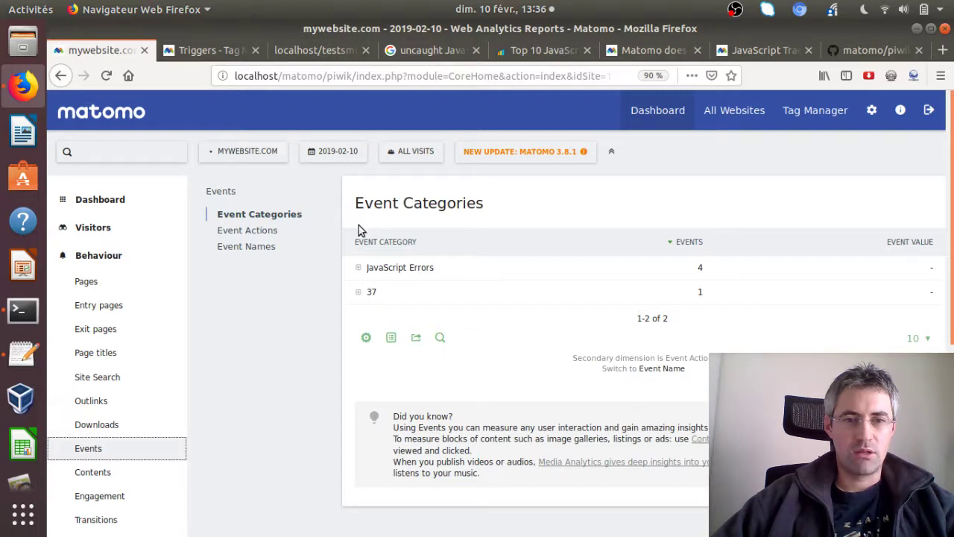
left_click(375, 273)
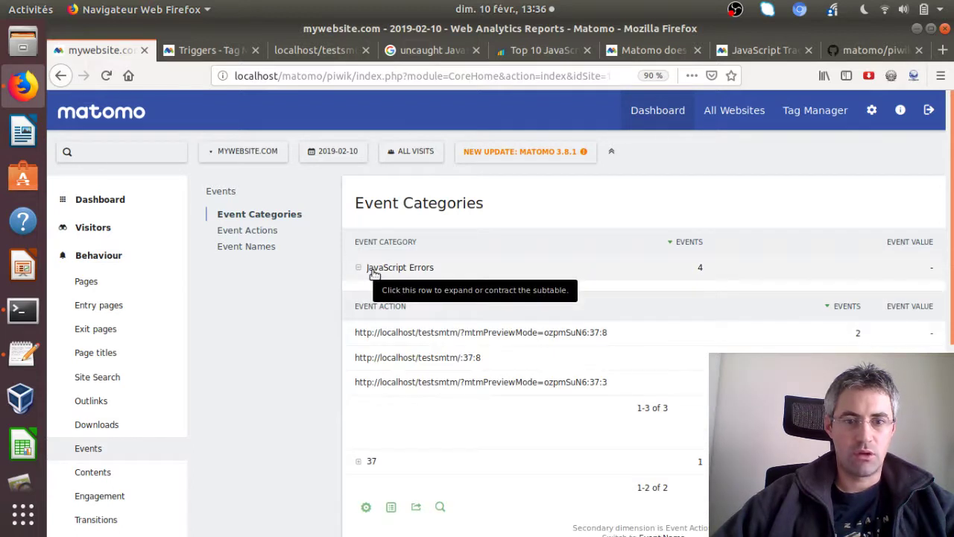
Expand the "Uncaught TypeError: this.clearBoard is not a function" event name and compare it with the test page's consoles in Chromium and Firefox
left_click(250, 246)
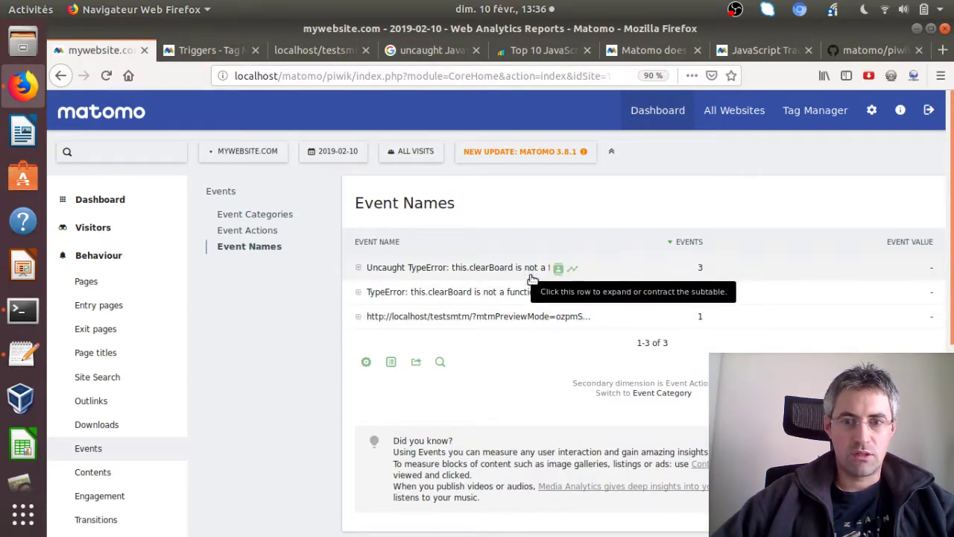
left_click(405, 269)
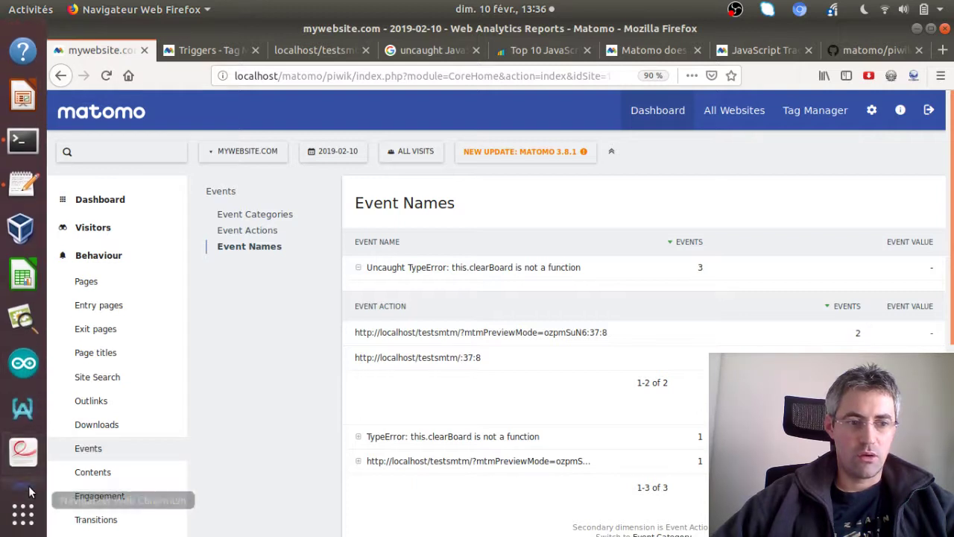
left_click(23, 453)
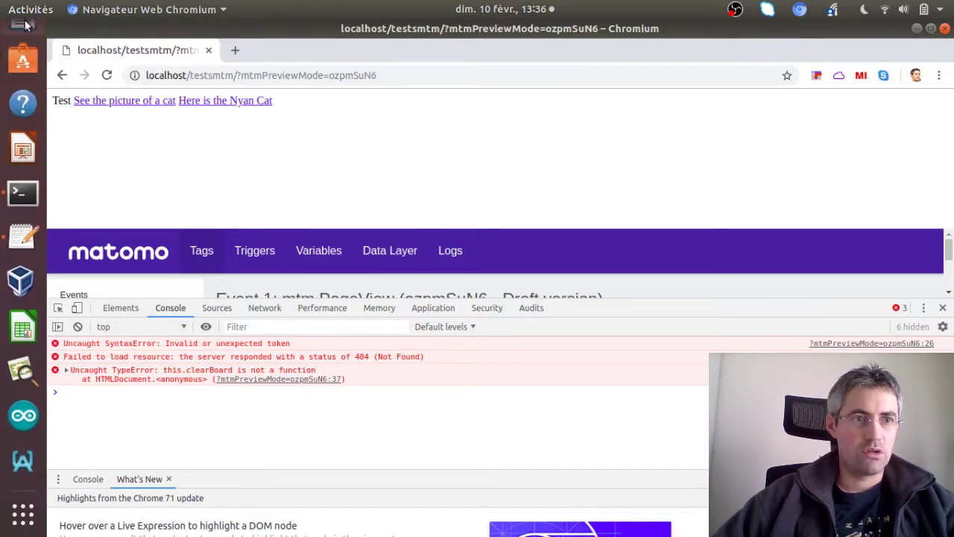
left_click(23, 87)
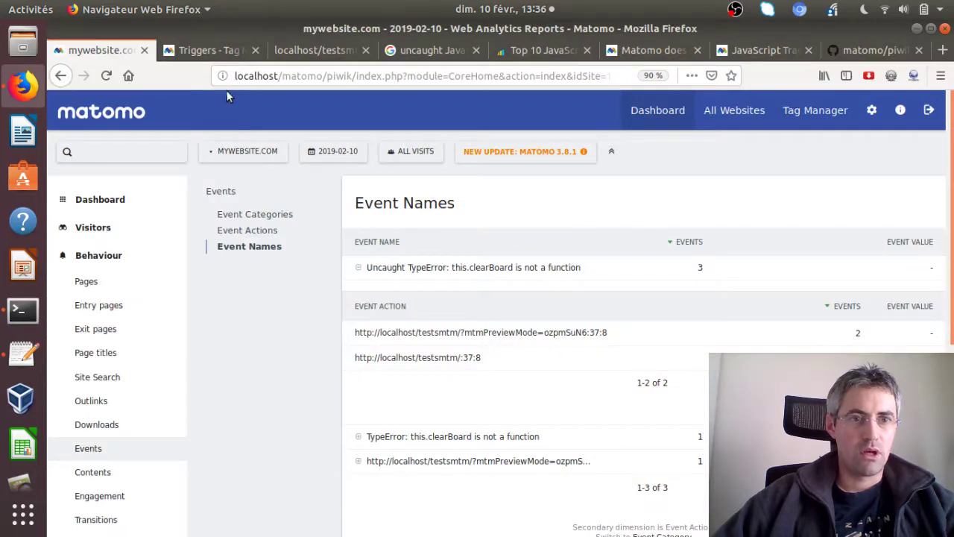
left_click(339, 53)
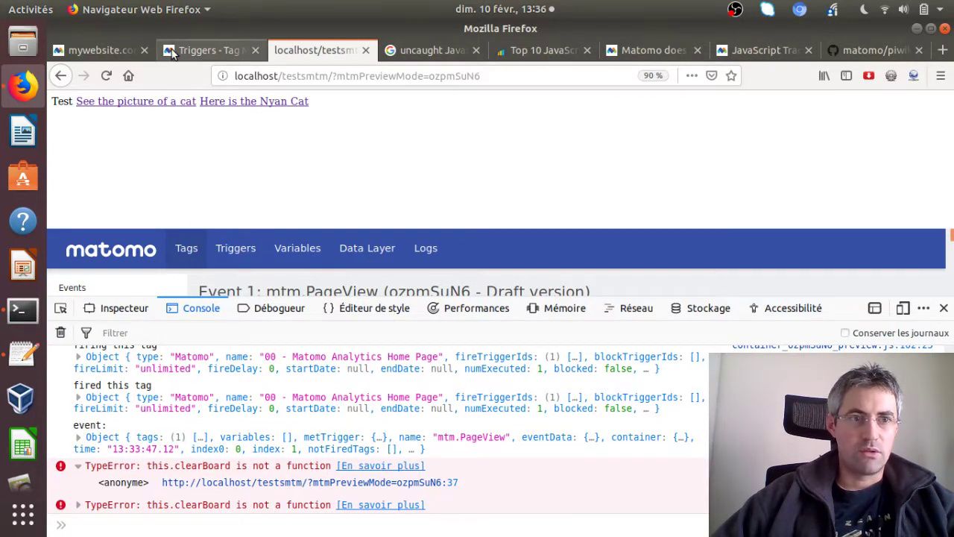
left_click(105, 48)
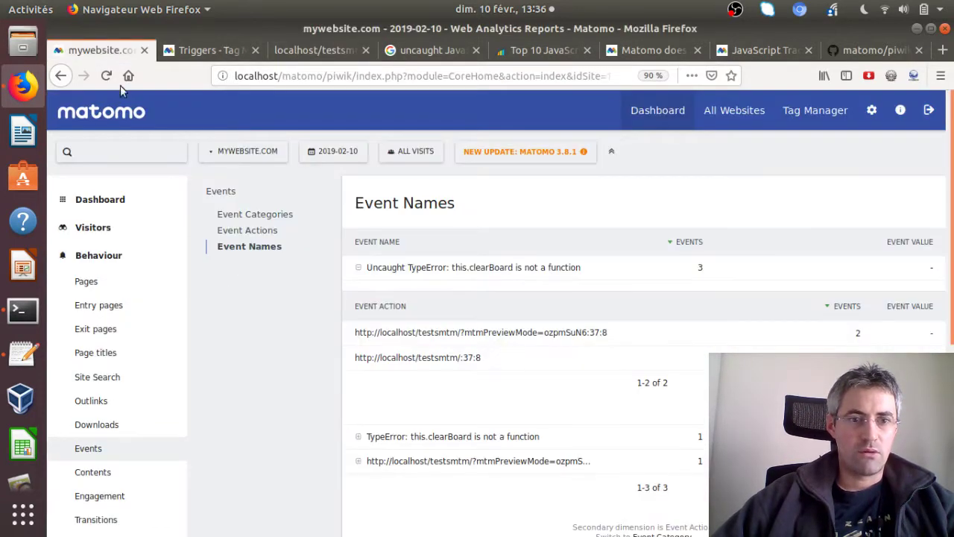
Reopen the Visits Log and highlight the grouped JavaScript Errors event in the most recent Firefox visit
left_click(93, 228)
left_click(106, 276)
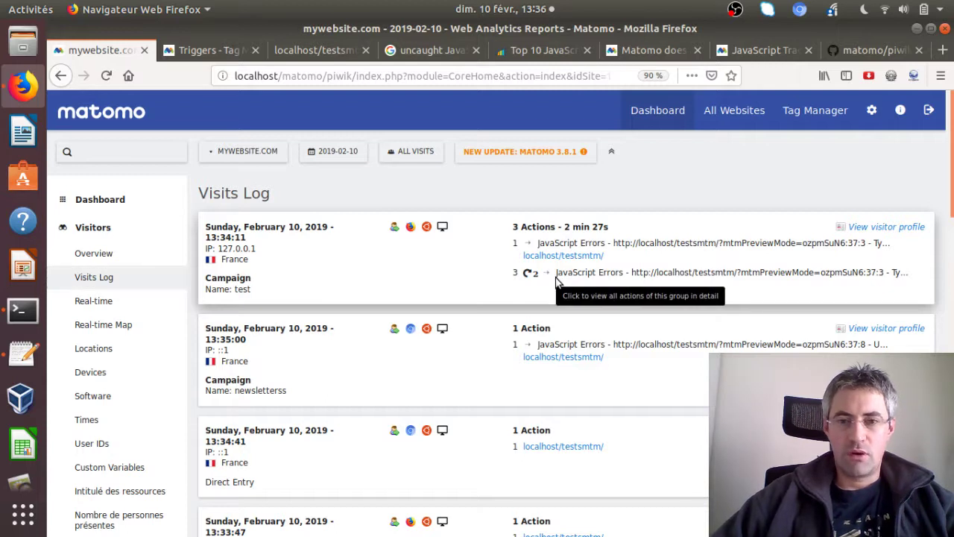
left_click_drag(555, 281, 602, 290)
left_click_drag(556, 272, 902, 275)
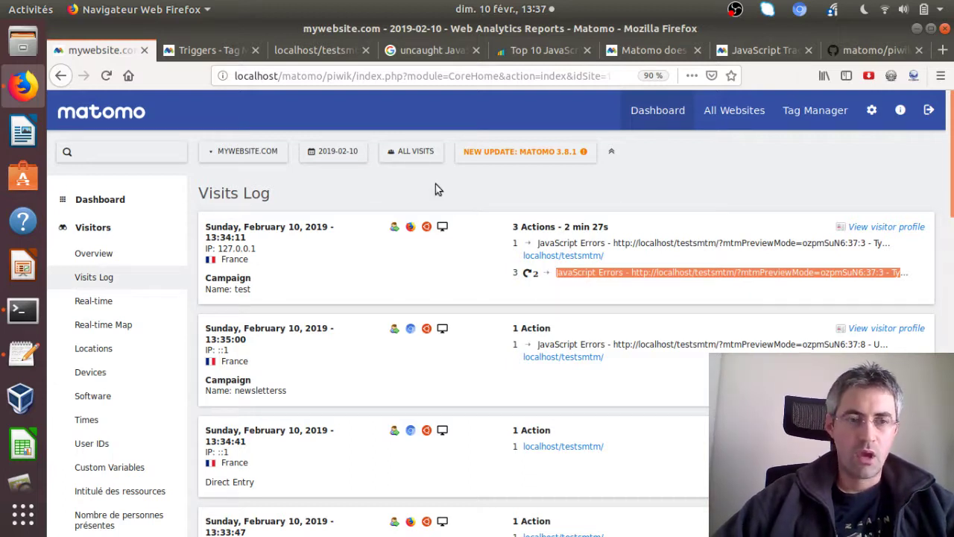
Assign "Matomo Configuration" to the Tag Manager tag "00 - Matomo Analytics Home Page" and update the tag
left_click(203, 47)
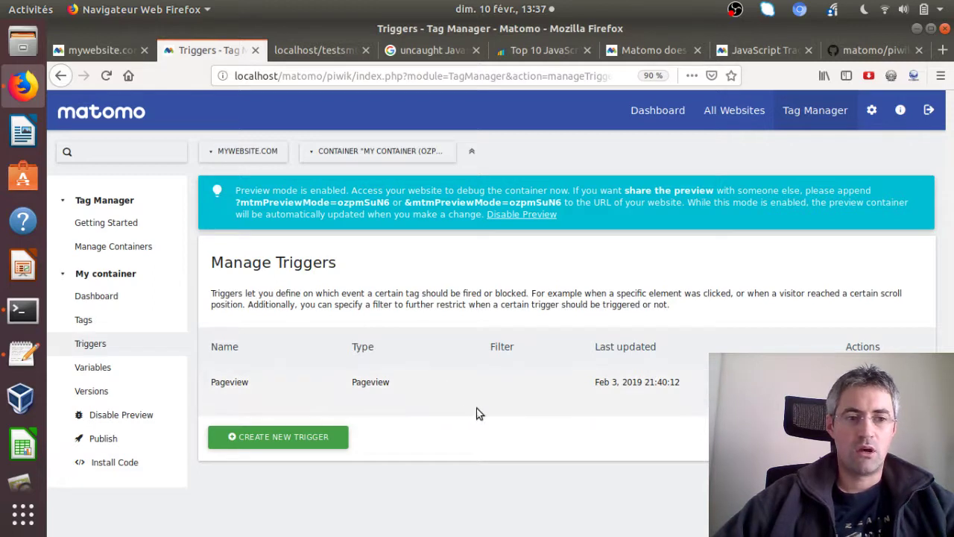
left_click(128, 319)
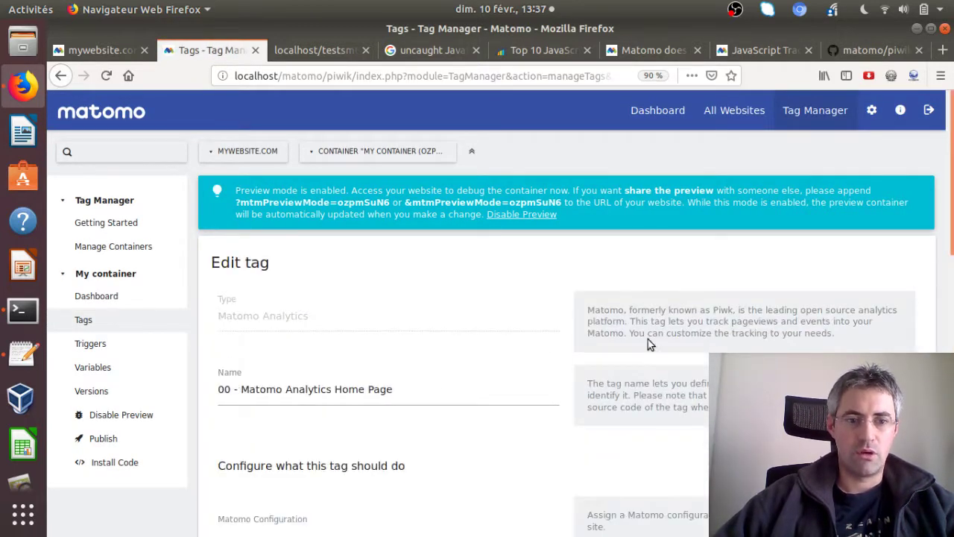
left_click_drag(951, 197, 952, 276)
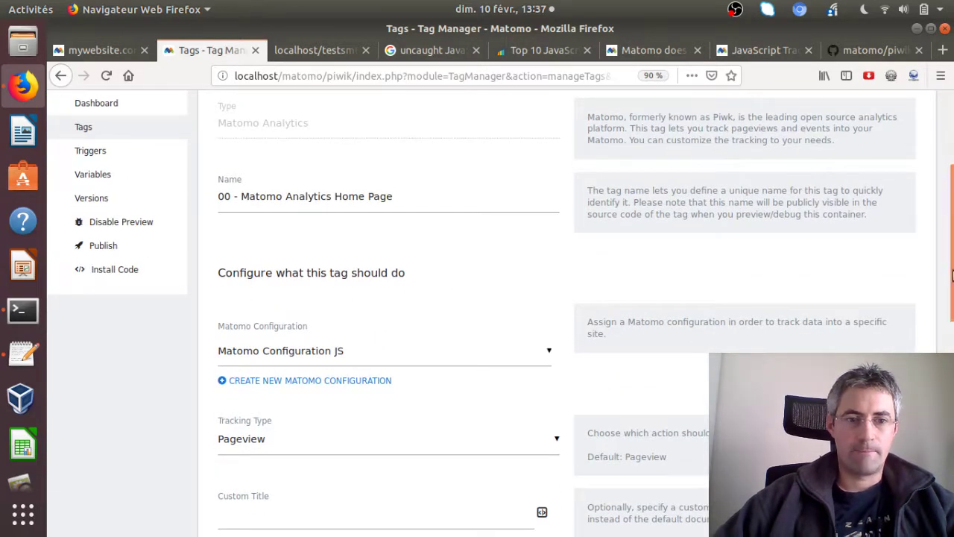
left_click(332, 360)
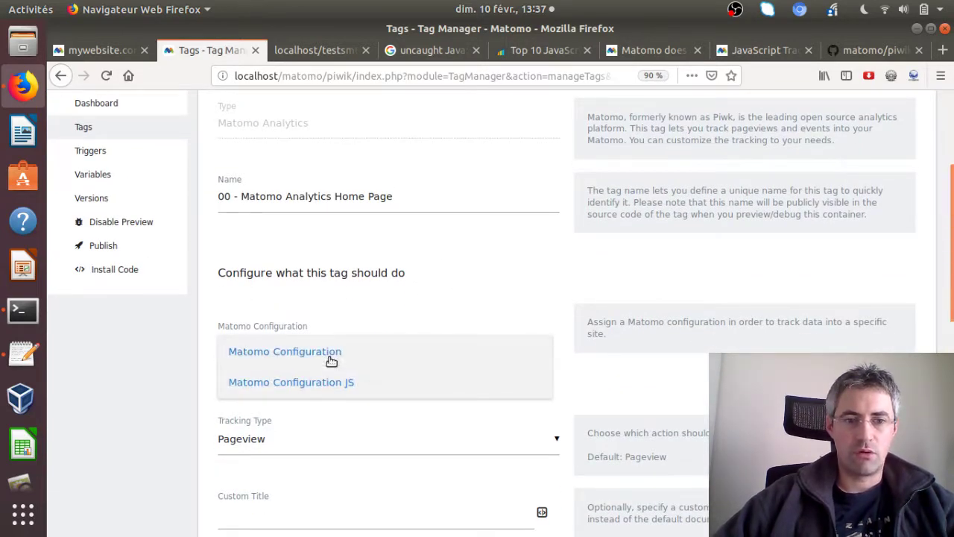
left_click(325, 354)
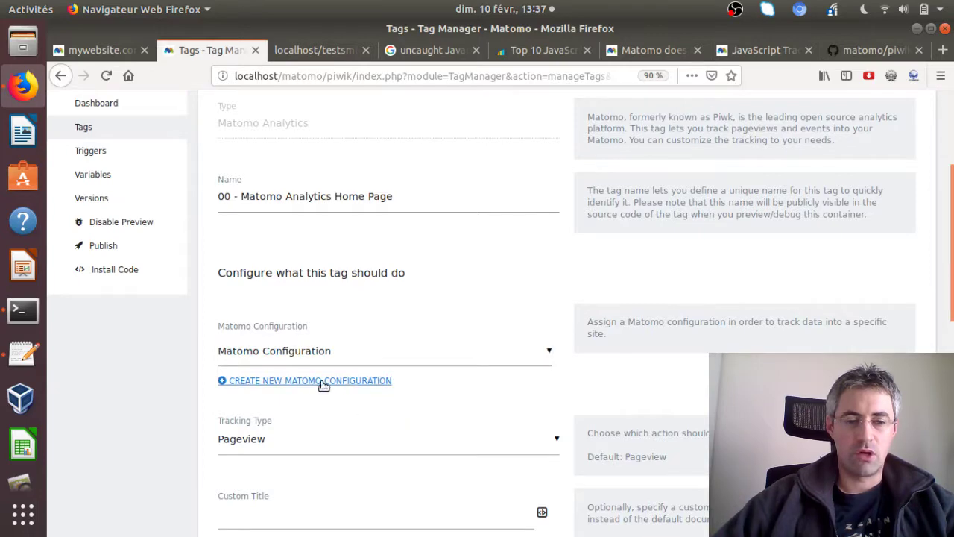
left_click_drag(952, 275, 952, 492)
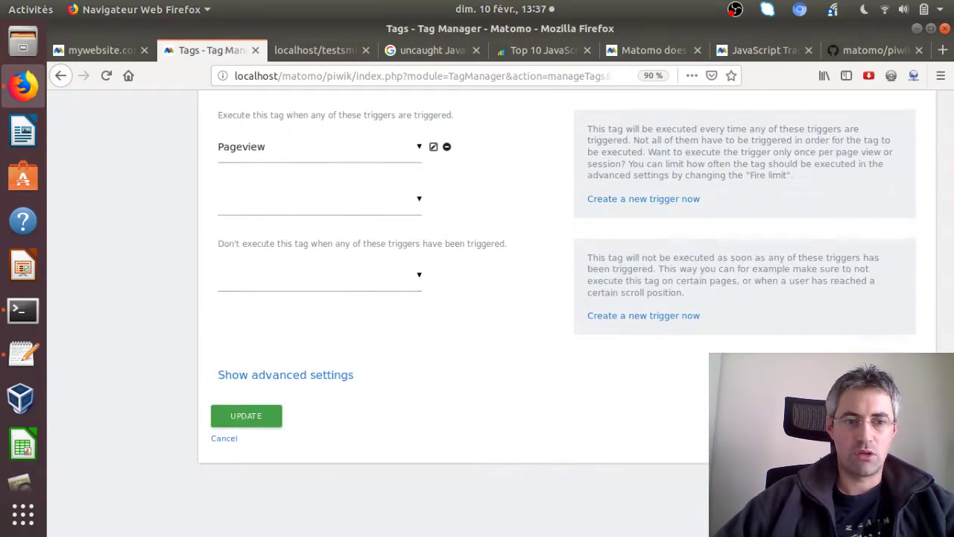
left_click(273, 421)
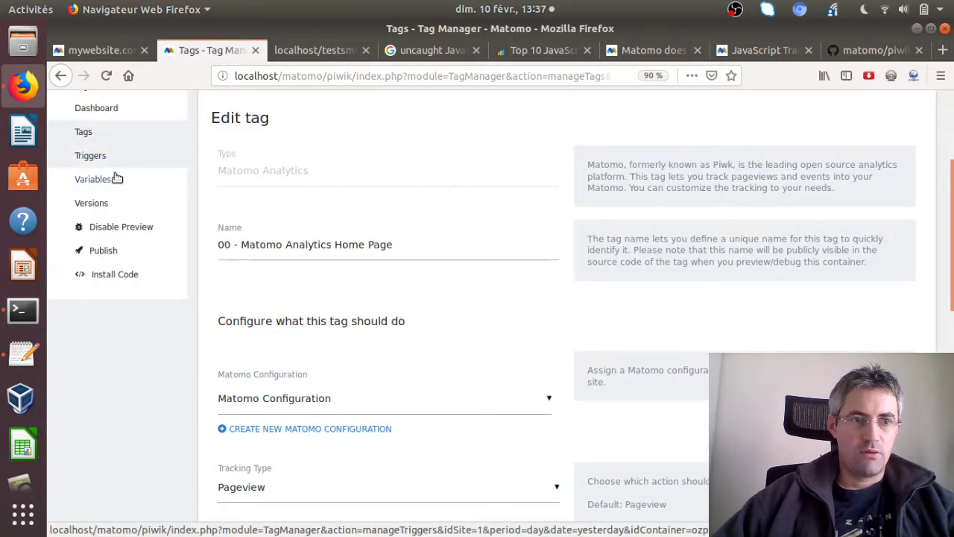
Open the Matomo Configuration variable for editing and check its Enable JavaScript Error Tracking option
left_click(109, 181)
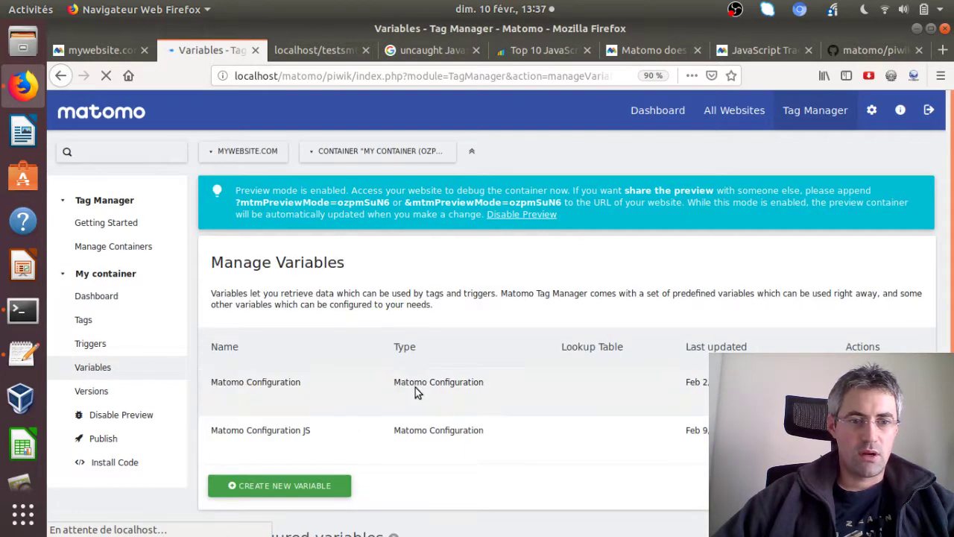
left_click(863, 381)
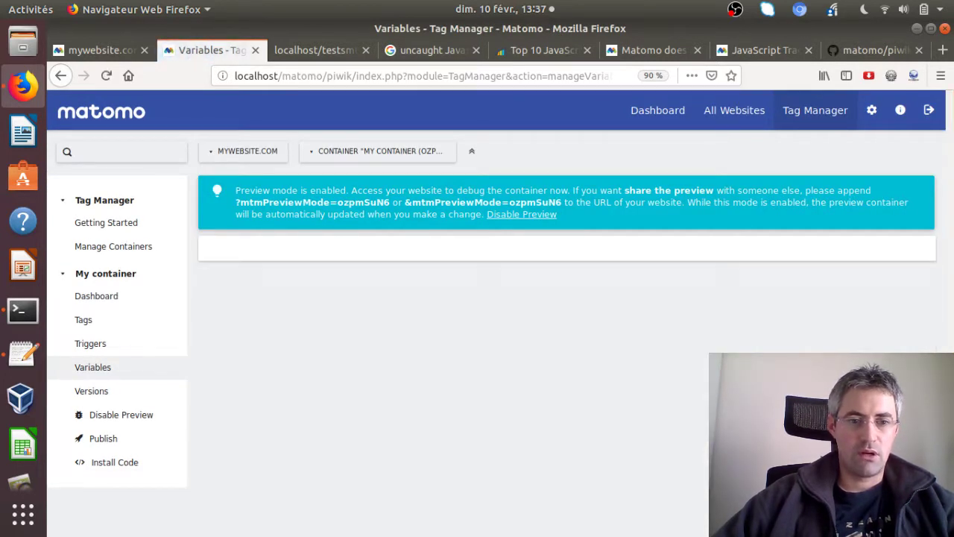
scroll(953, 151, "down", 7)
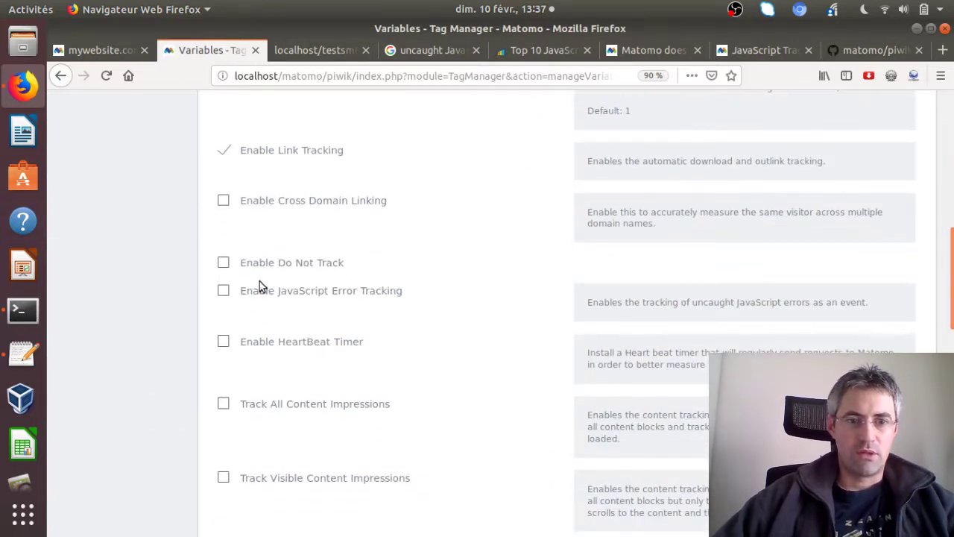
scroll(952, 145, "up", 8)
scroll(952, 145, "up", 2)
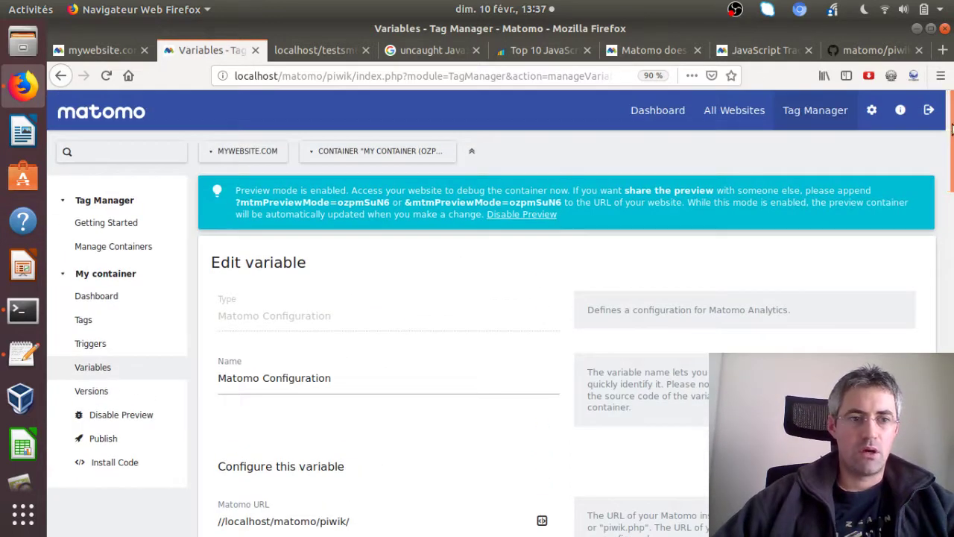
Create a new Matomo Analytics tag named "01 - Matomo Analytics JS"
left_click(90, 326)
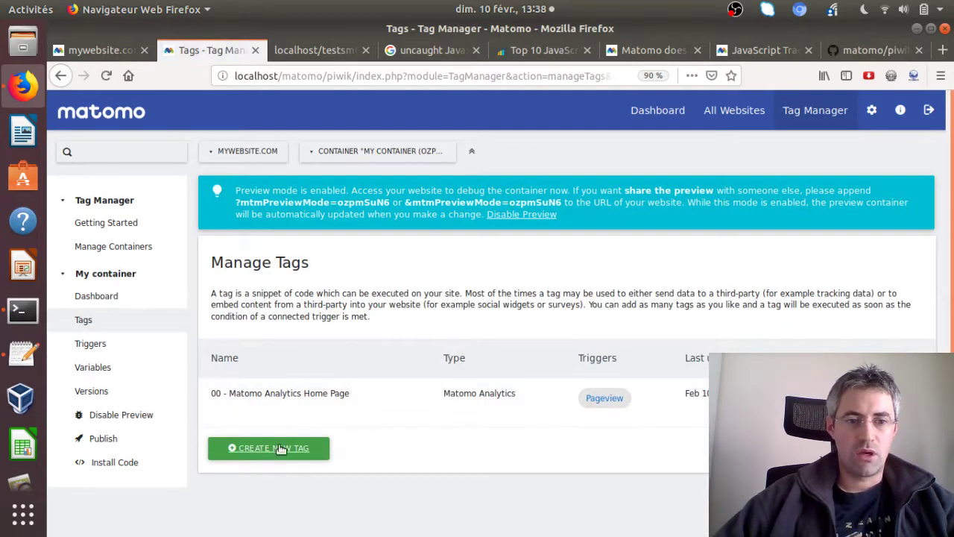
left_click(273, 448)
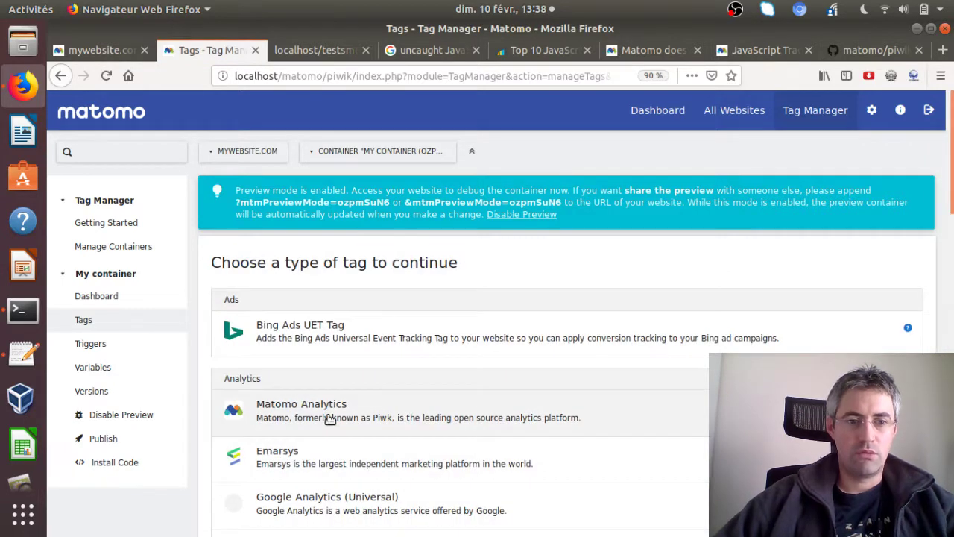
left_click(328, 417)
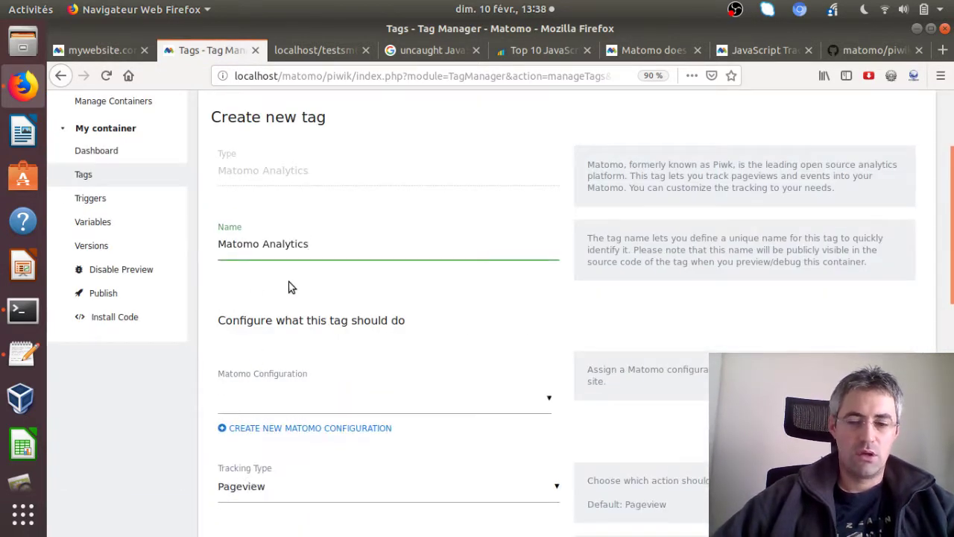
key("Home")
type("01 -")
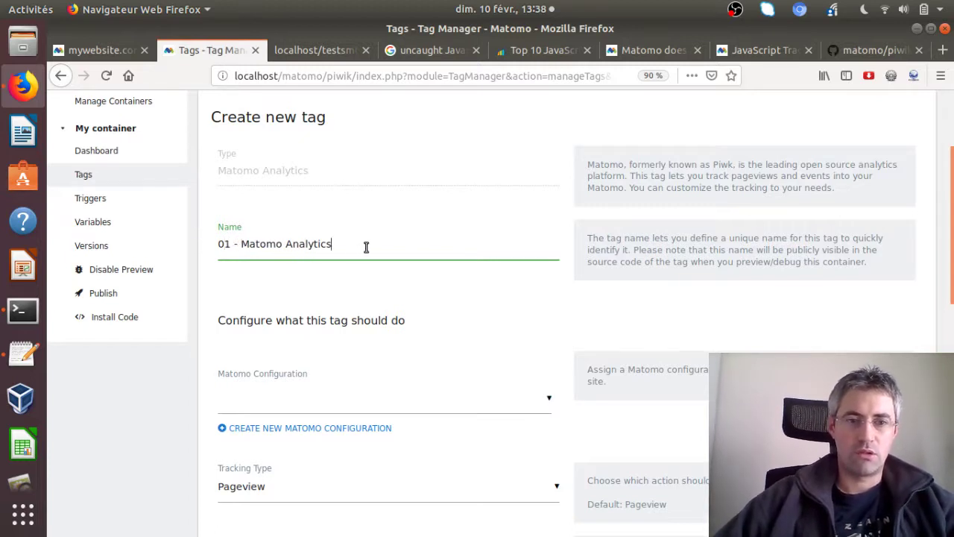
key("End")
type("JS")
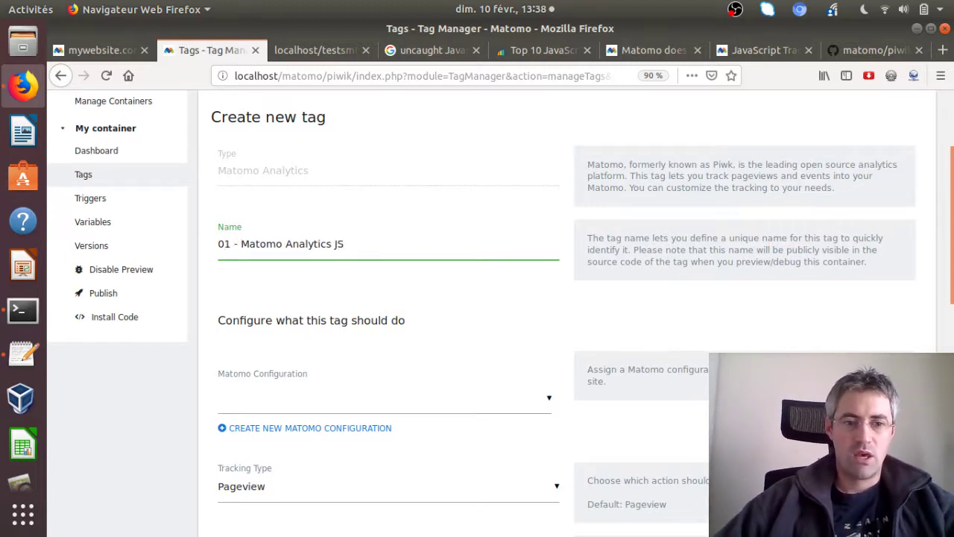
Assign "Matomo Configuration" to the new tag and set its tracking type to Event
left_click(368, 409)
left_click(339, 436)
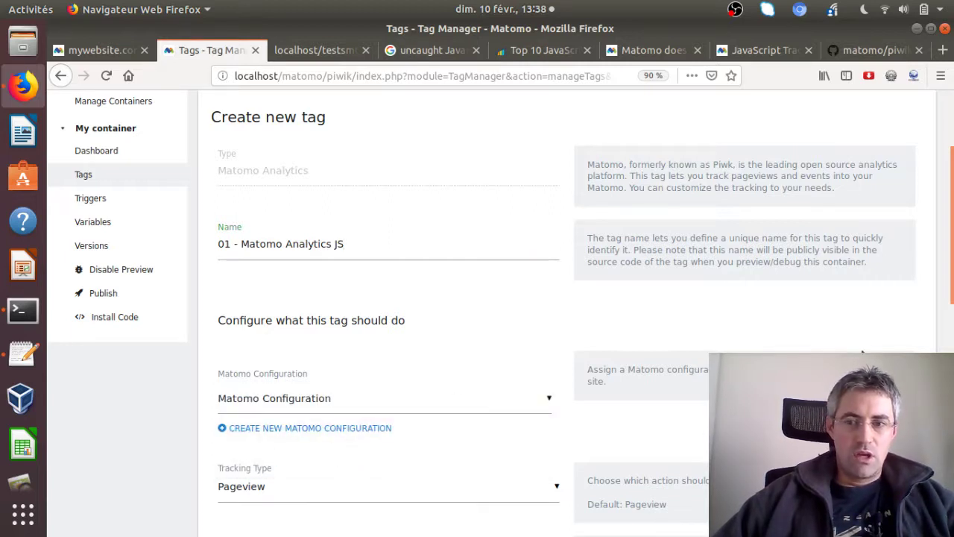
scroll(559, 330, "down", 3)
left_click(450, 280)
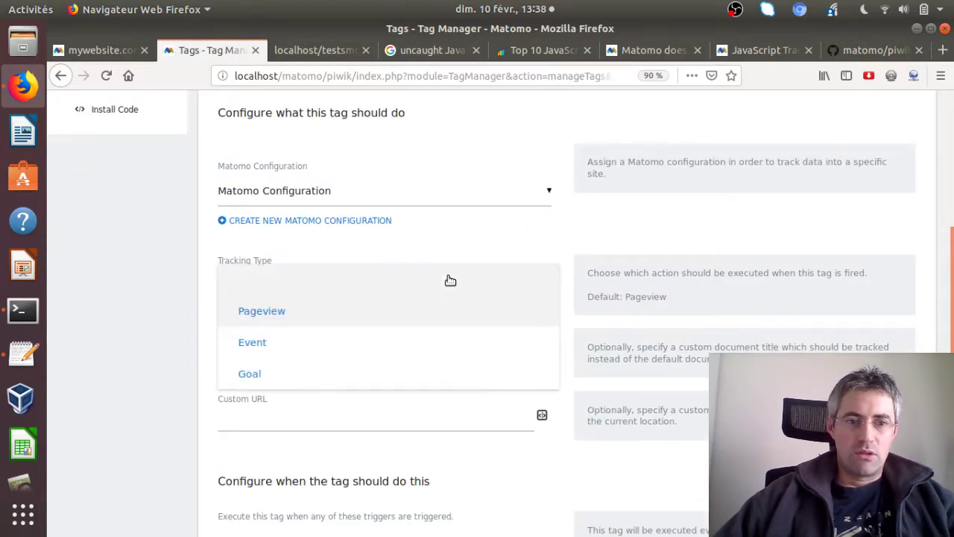
left_click(324, 344)
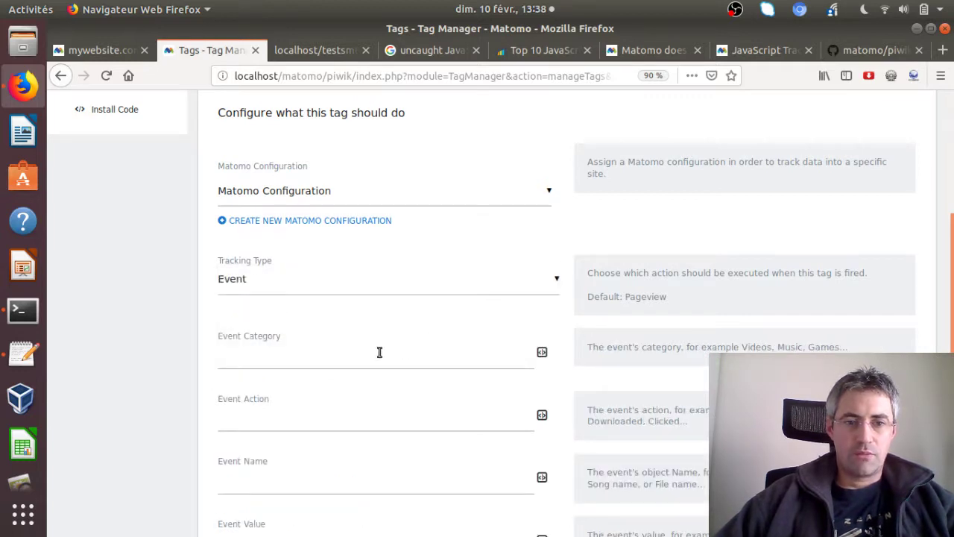
Set the tag's Event Category to "{{ErrorLine}} - {{ErrorMessage}}" using the Error Line and Error Message variables
left_click(542, 352)
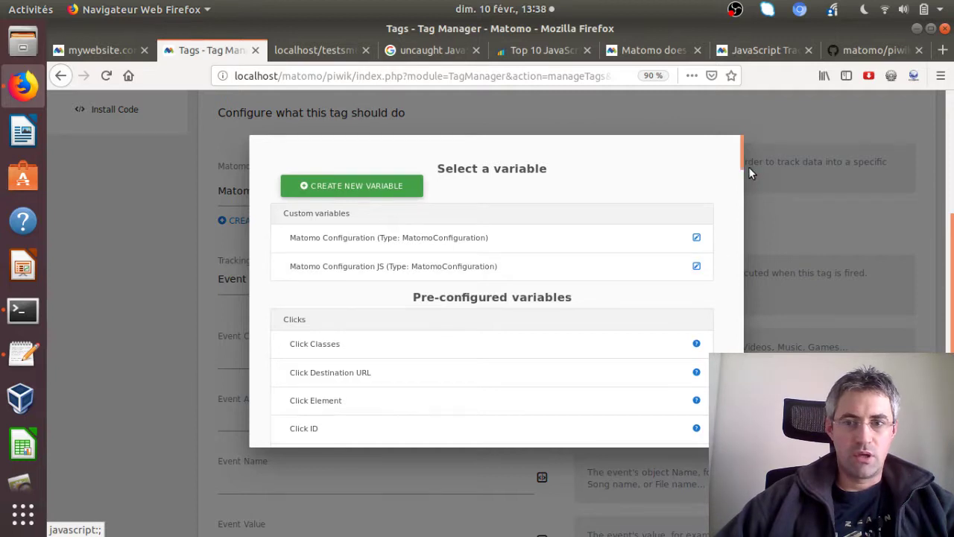
left_click_drag(739, 145, 777, 258)
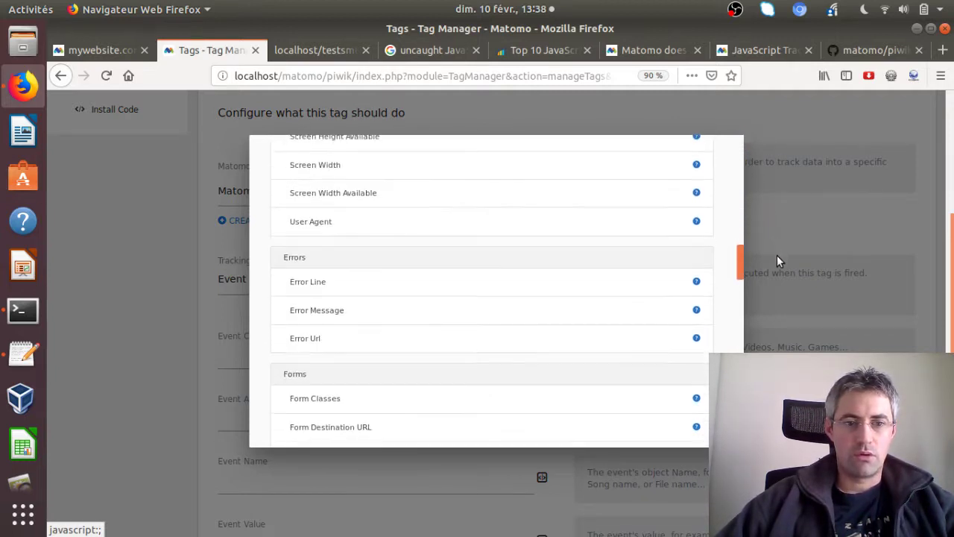
left_click(597, 289)
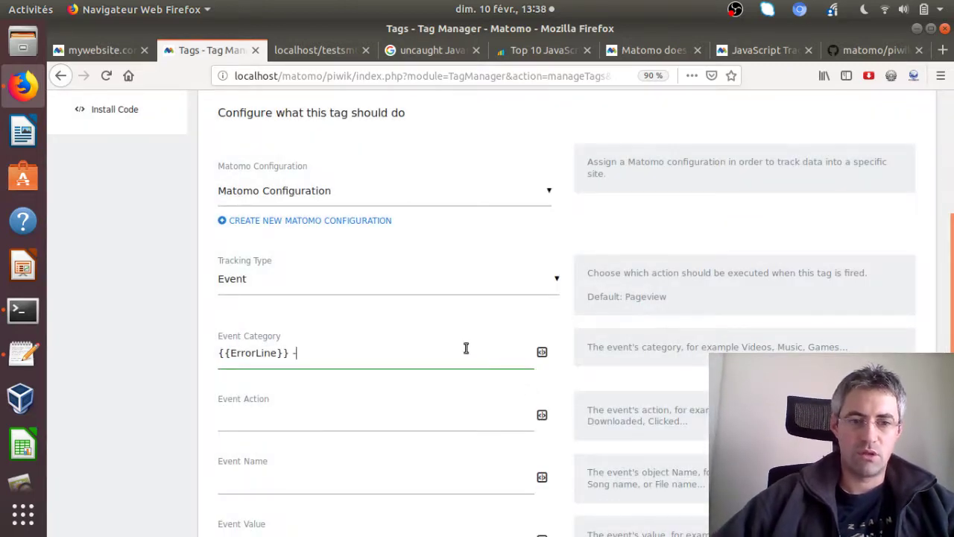
type("-")
left_click(543, 353)
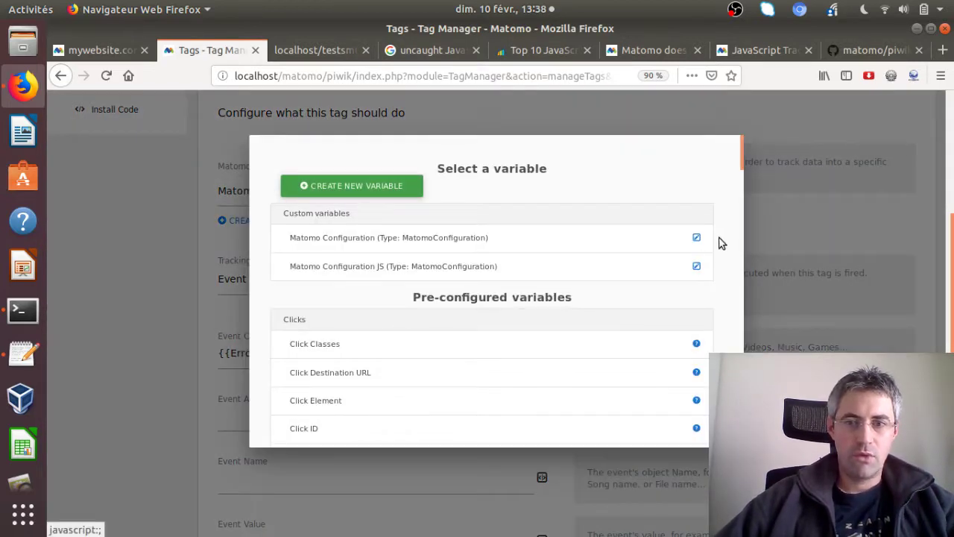
left_click_drag(739, 160, 784, 271)
left_click(607, 358)
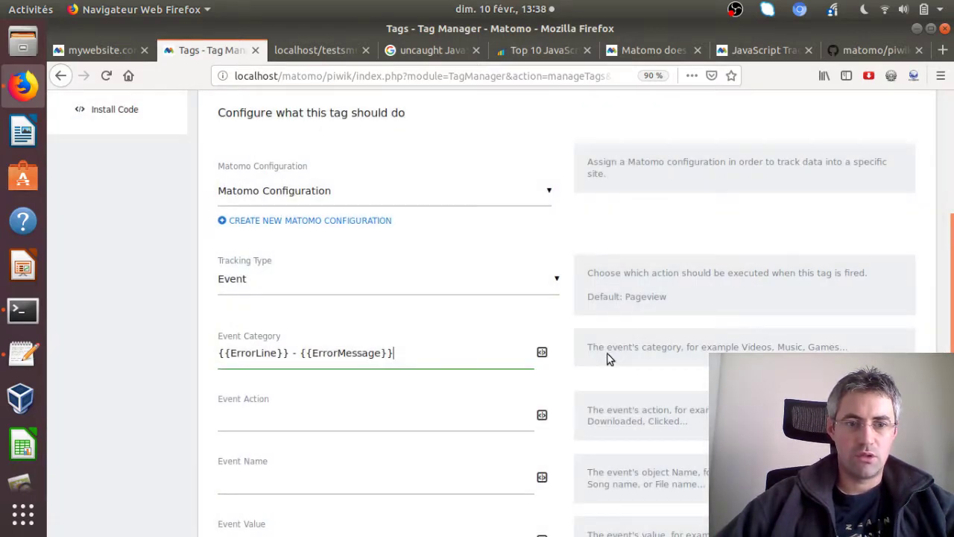
Set the tag's Event Action to 5 and its Event Name to 6
left_click(390, 408)
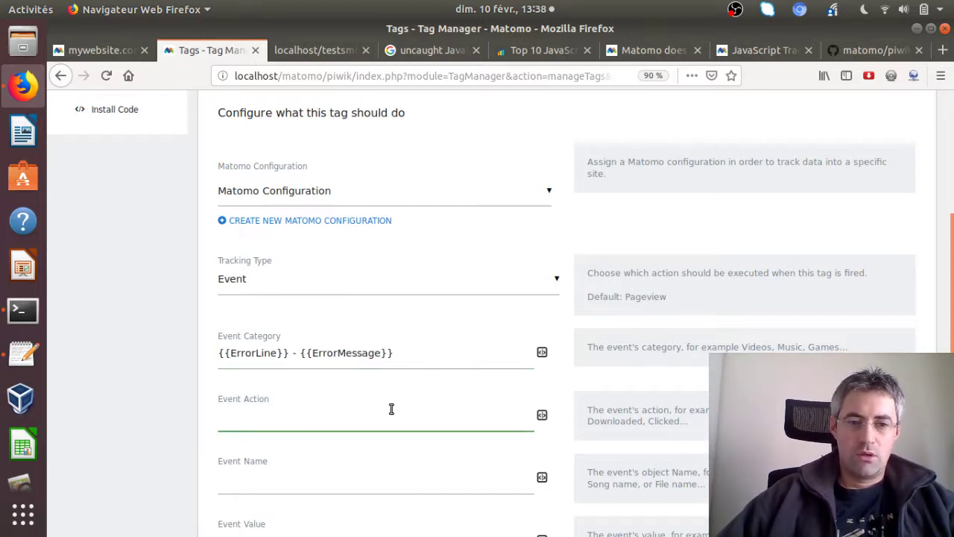
type("5")
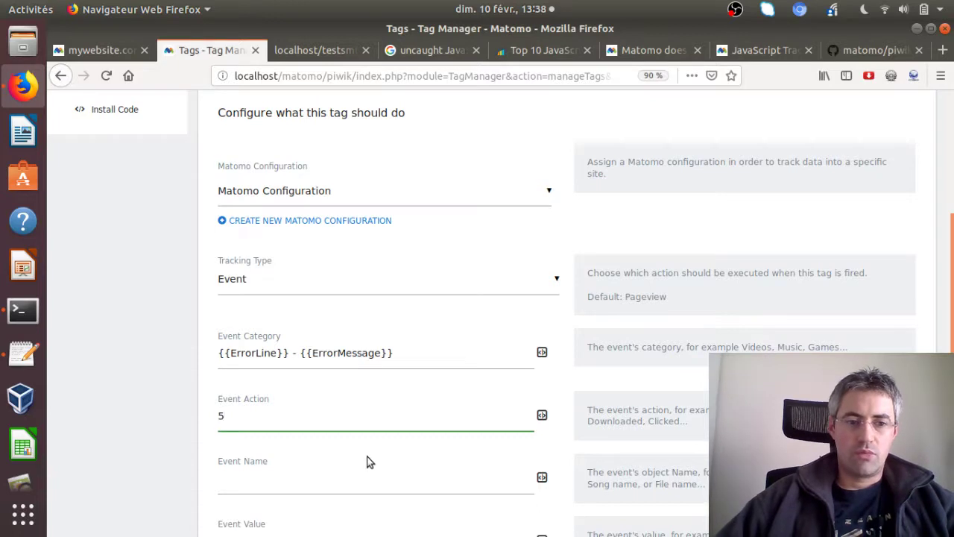
left_click(346, 468)
type("6")
Create a new trigger of type JavaScript Error, without extra conditions, for executing the tag
scroll(346, 469, "down", 5)
scroll(302, 319, "down", 1)
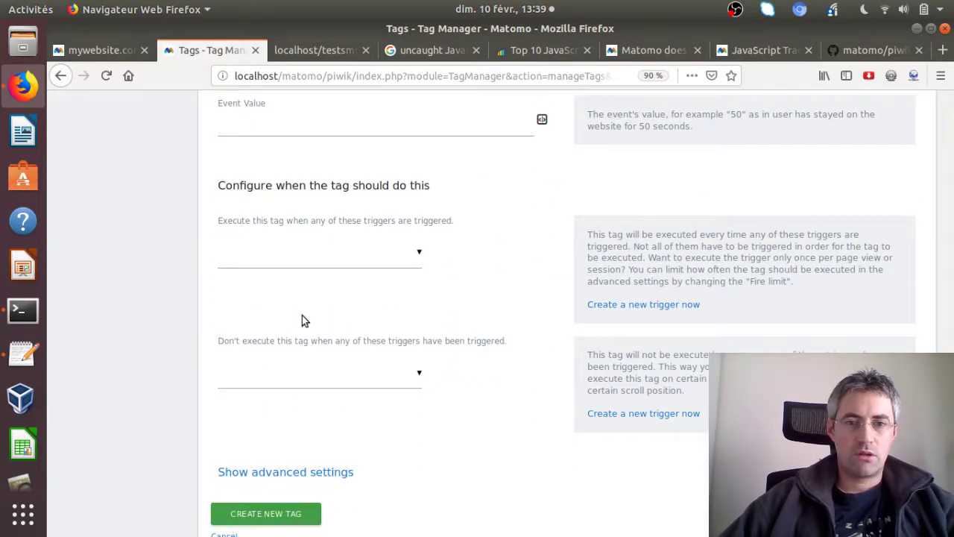
left_click(276, 253)
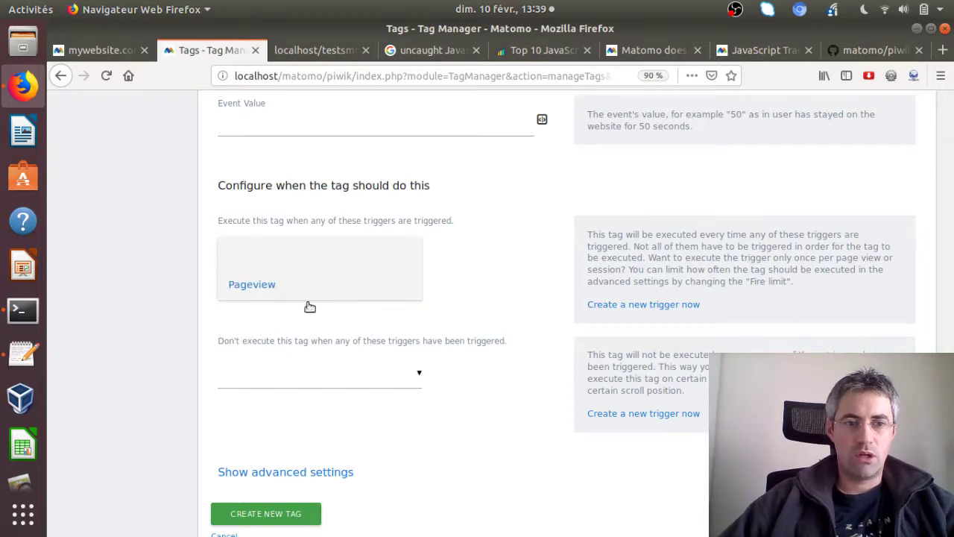
left_click(608, 305)
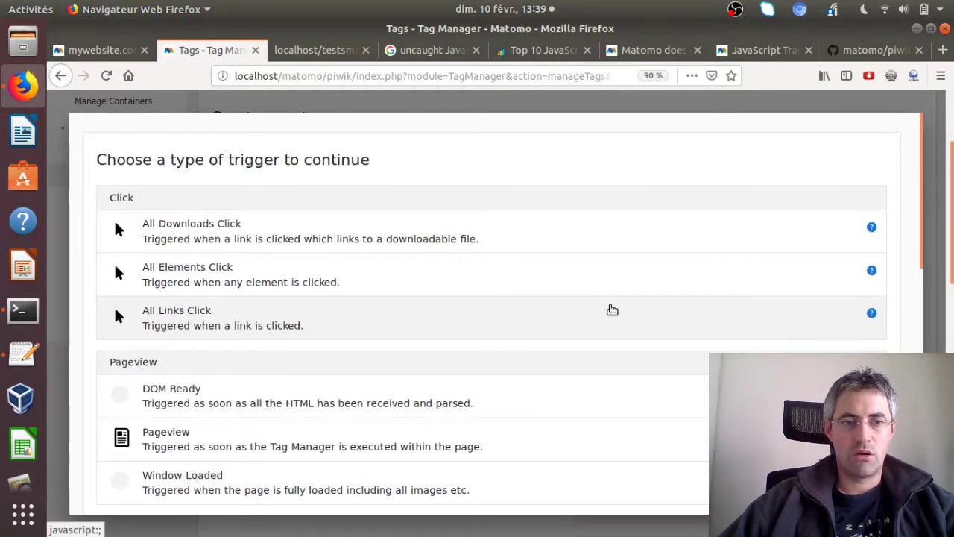
scroll(935, 298, "down", 6)
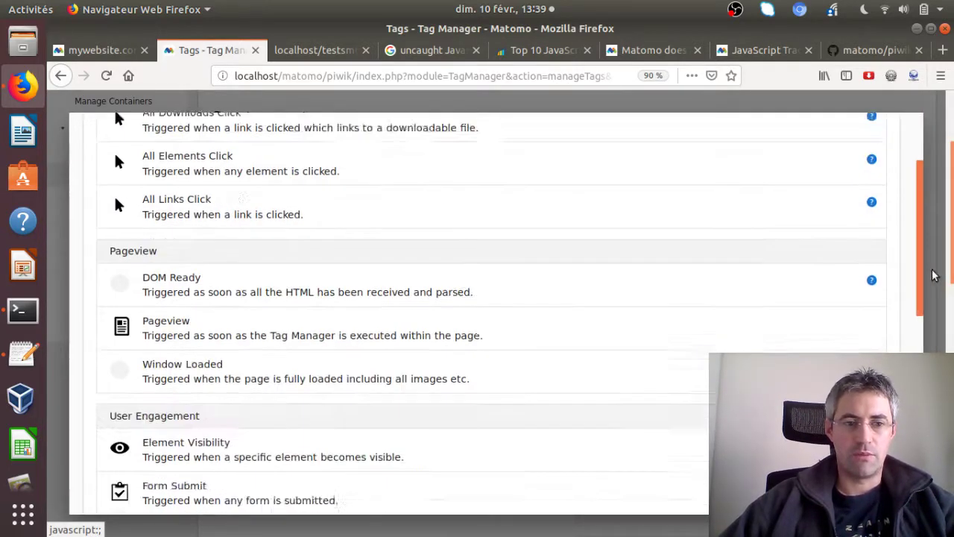
scroll(940, 313, "down", 7)
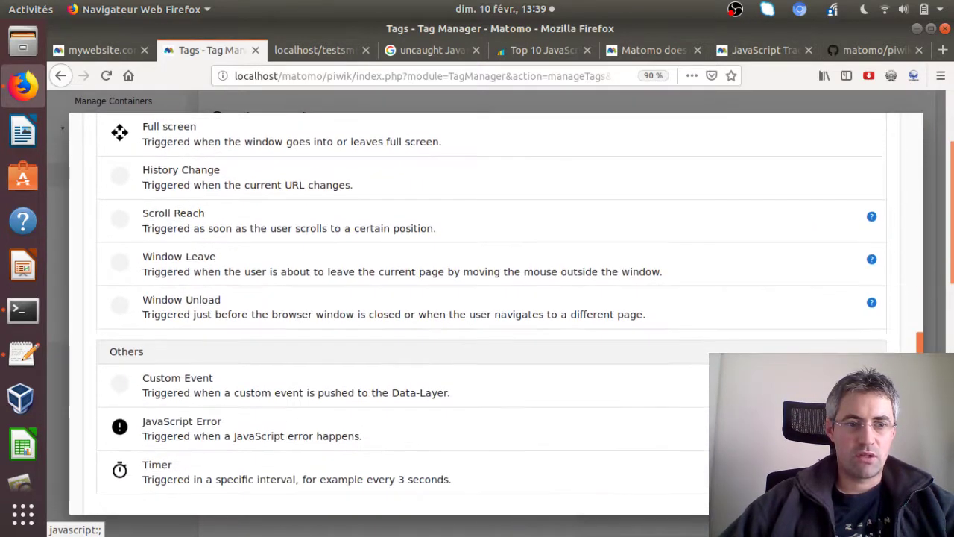
left_click(454, 380)
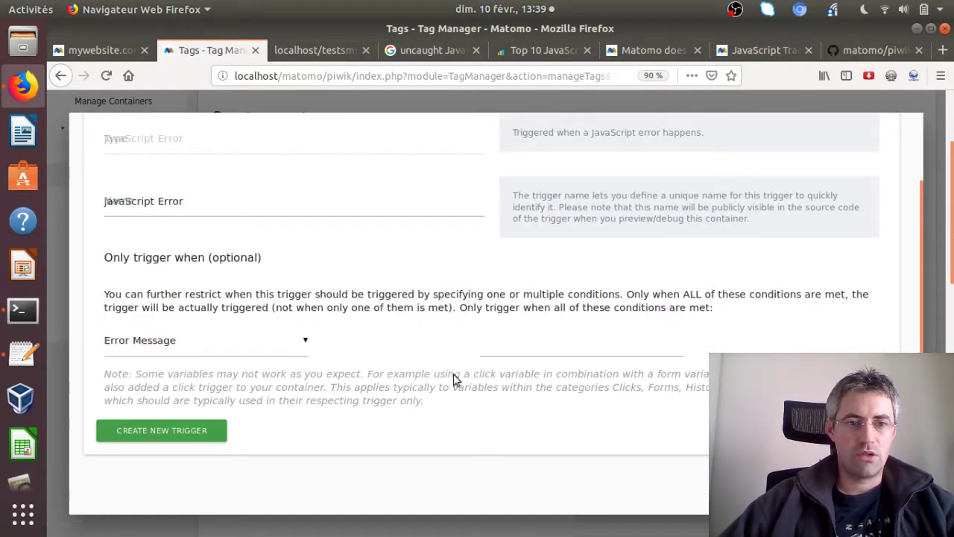
left_click(191, 486)
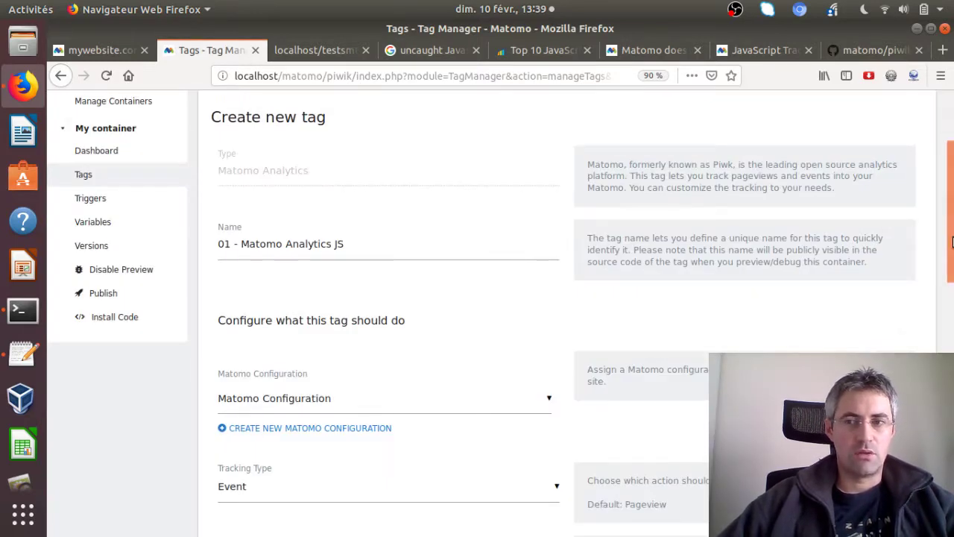
Create the tag and publish a new container version named "happy" to the Live environment
left_click_drag(951, 236, 952, 423)
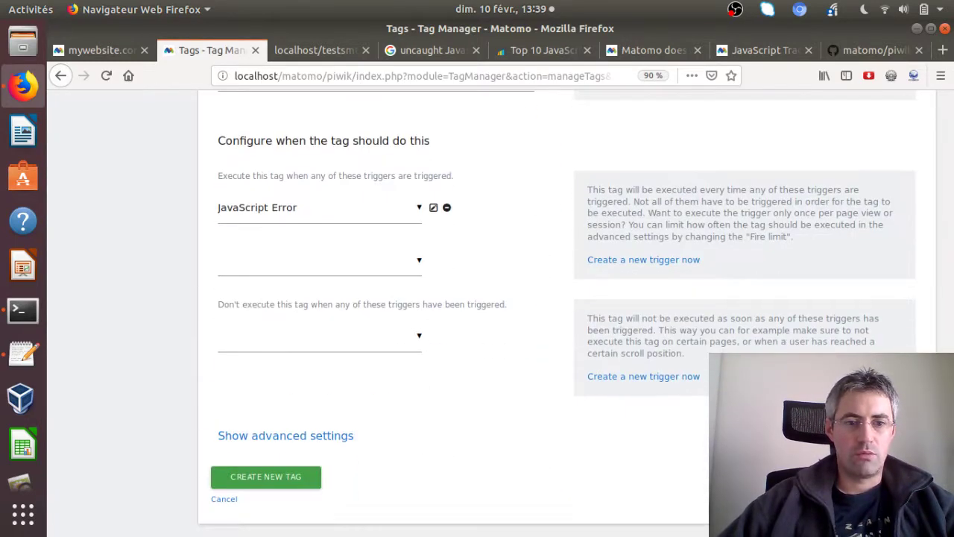
left_click(267, 481)
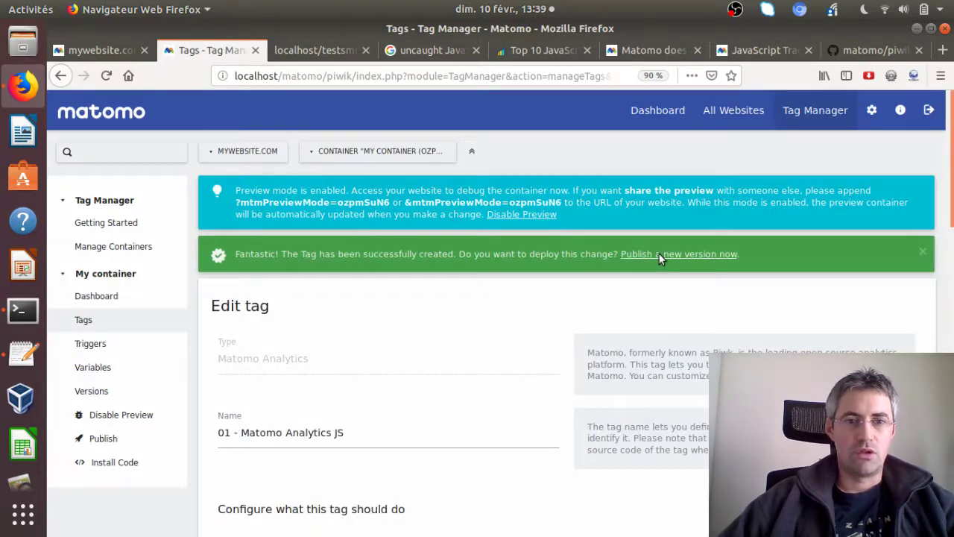
left_click(660, 254)
left_click(347, 204)
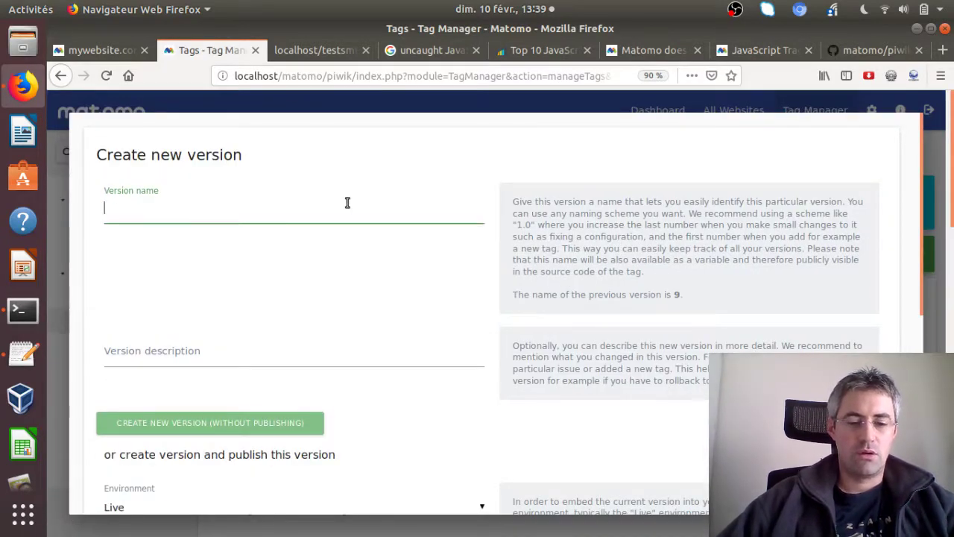
type("happy")
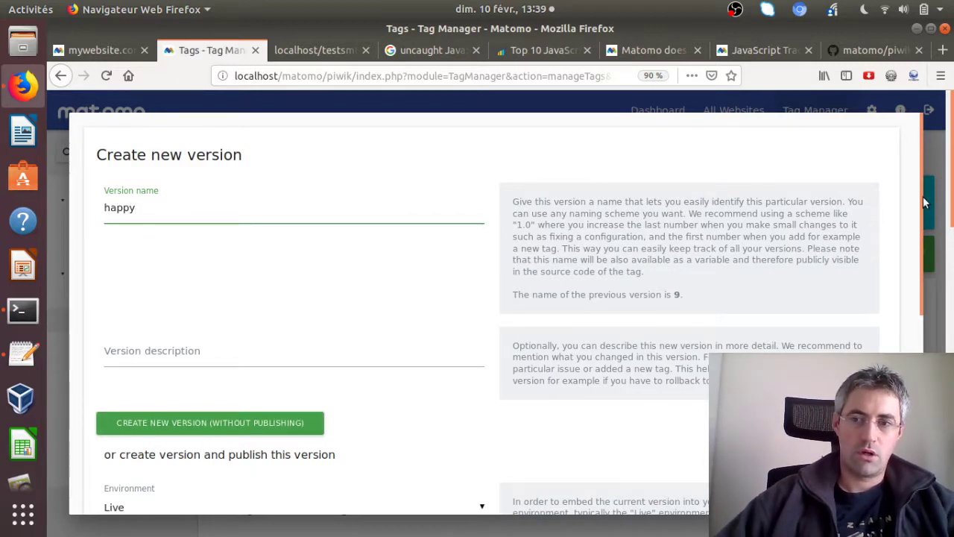
scroll(924, 203, "down", 3)
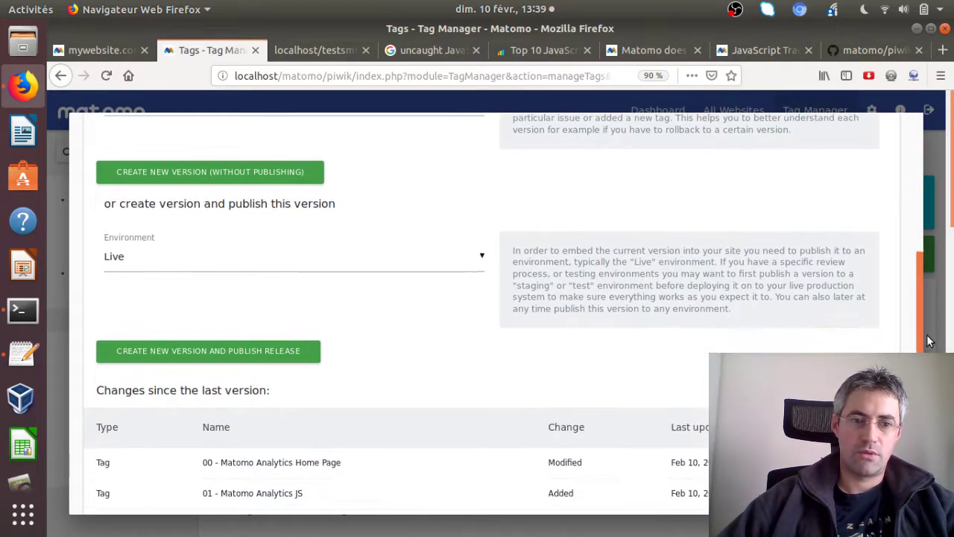
left_click(307, 356)
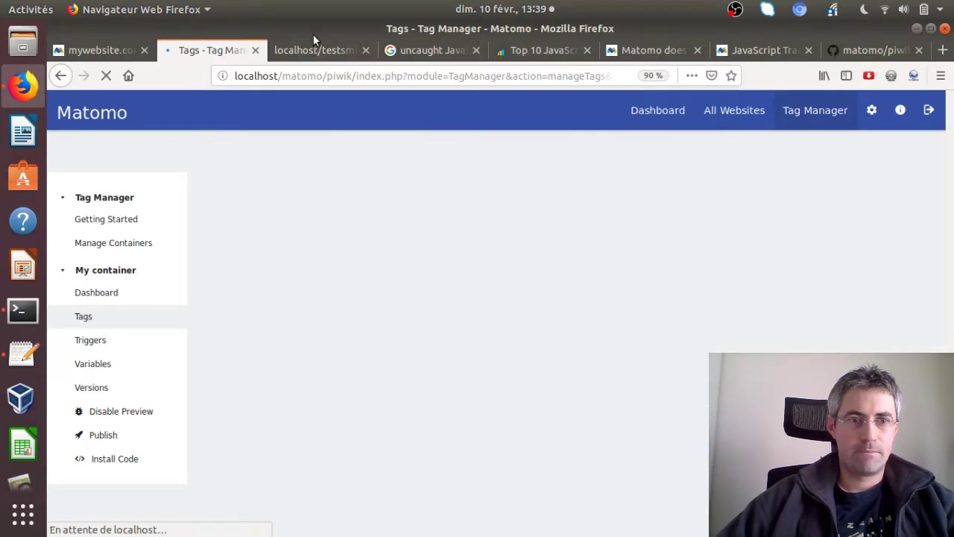
Reload the testsmtm page in preview mode, close the browser console and check which tags fired on the mtm.JavaScriptError event
left_click(320, 60)
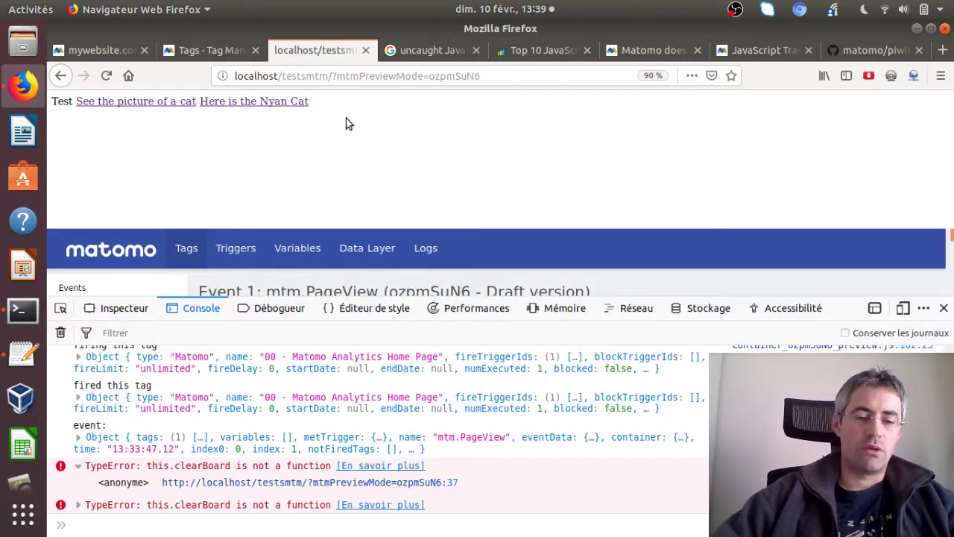
key("F5")
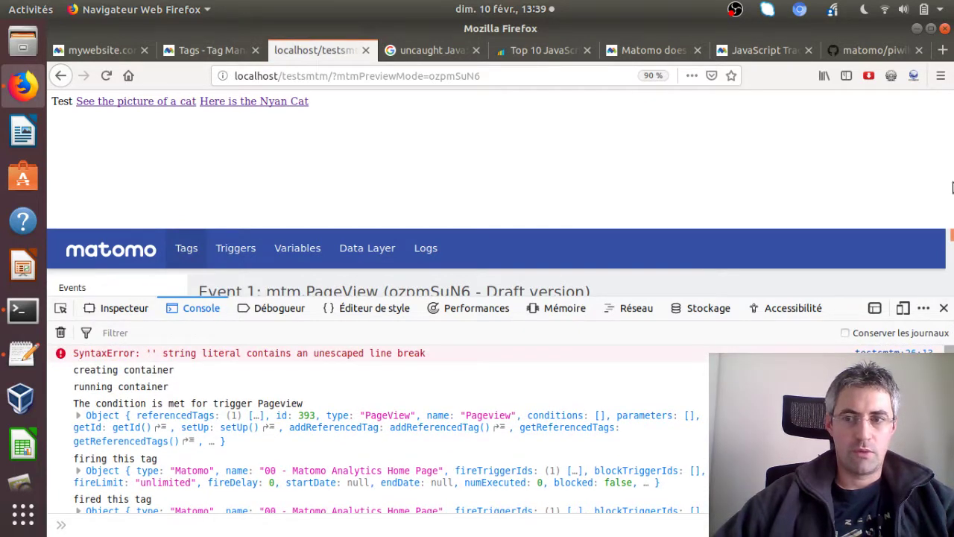
left_click(945, 307)
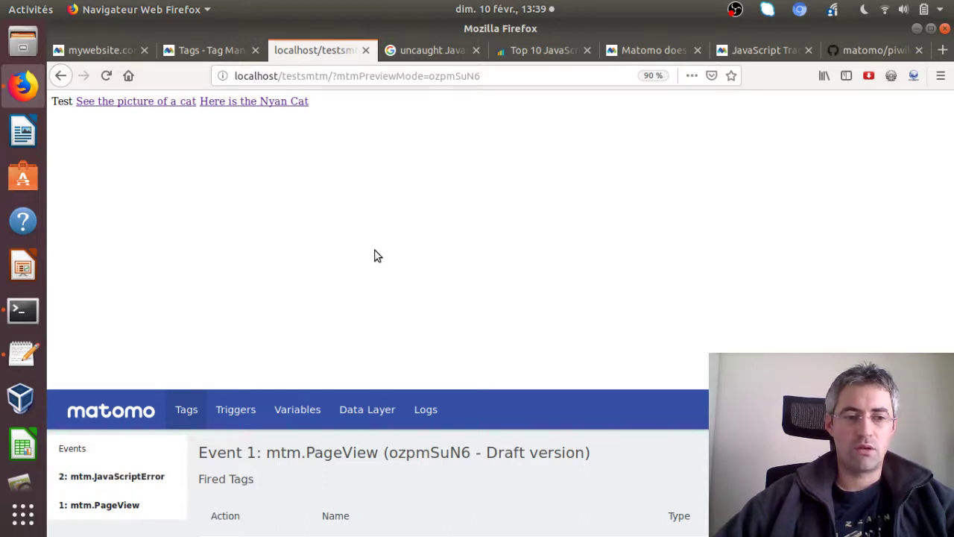
left_click(119, 477)
scroll(377, 462, "down", 4)
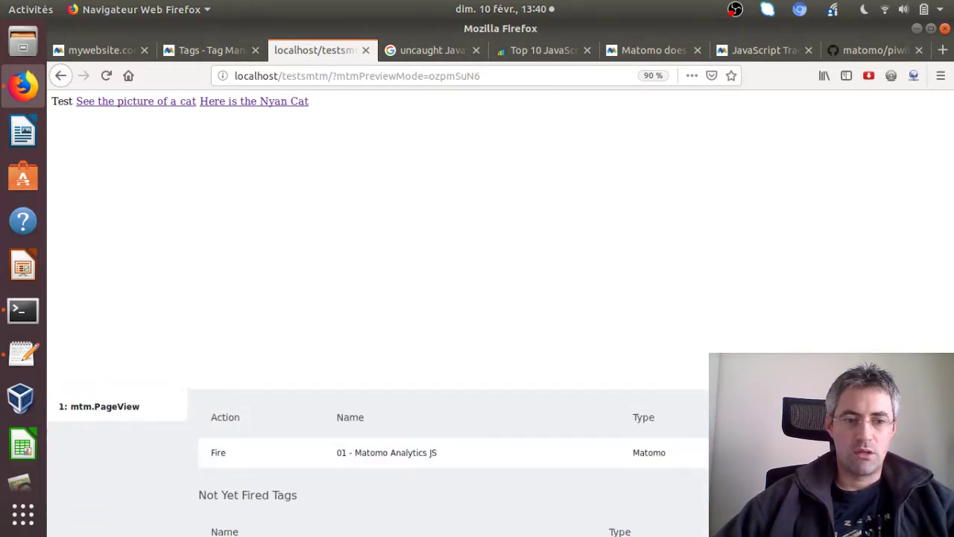
scroll(522, 447, "up", 2)
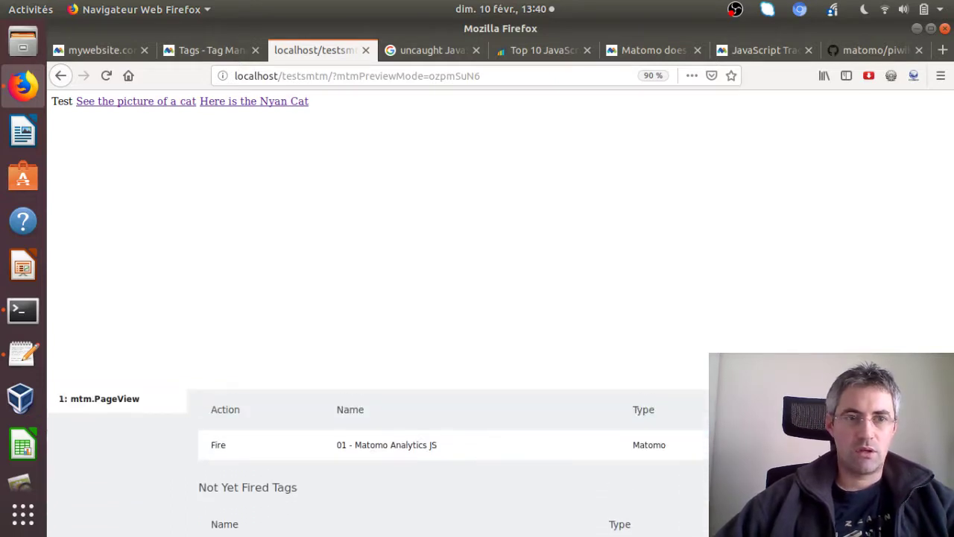
Refresh the Visits Log for mywebsite.com and examine the JavaScript error event recorded in the most recent visit
left_click(98, 48)
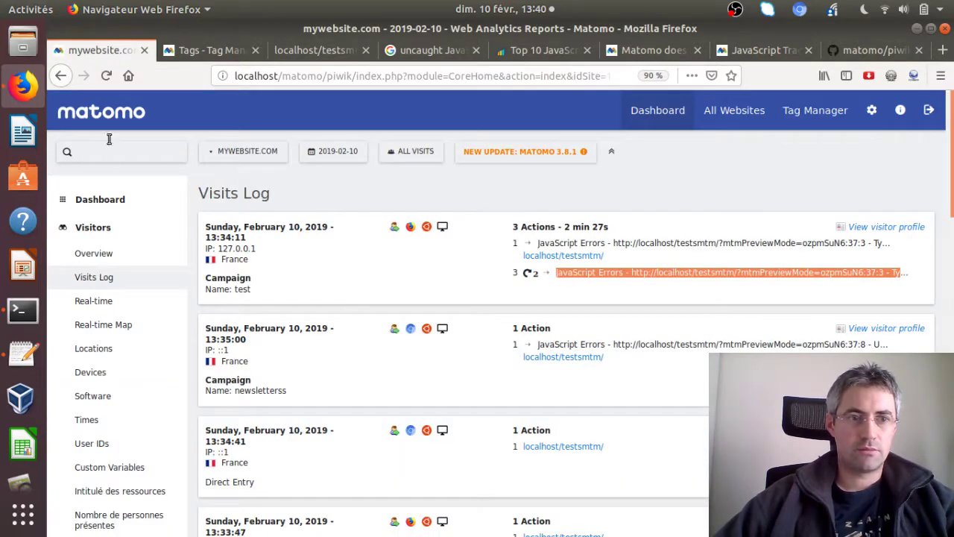
left_click(103, 76)
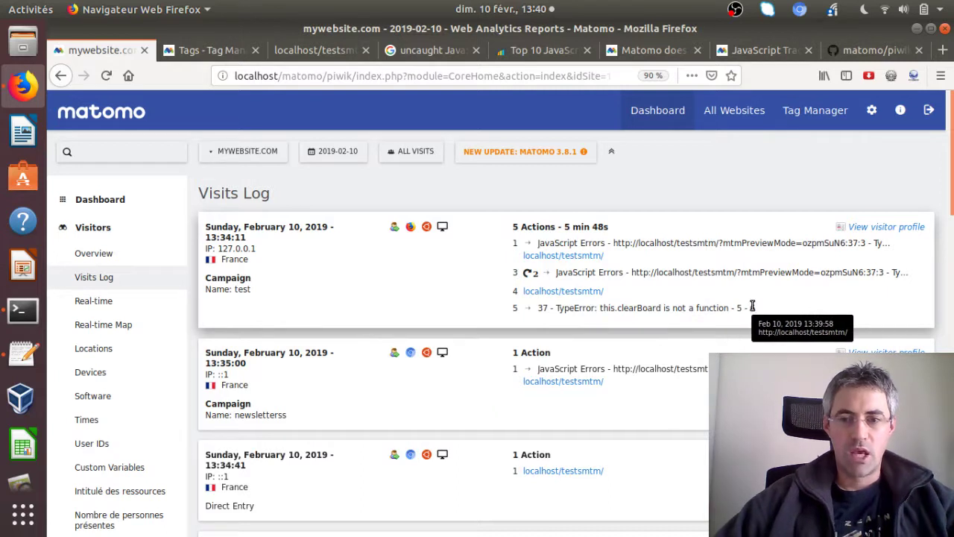
left_click_drag(754, 307, 605, 291)
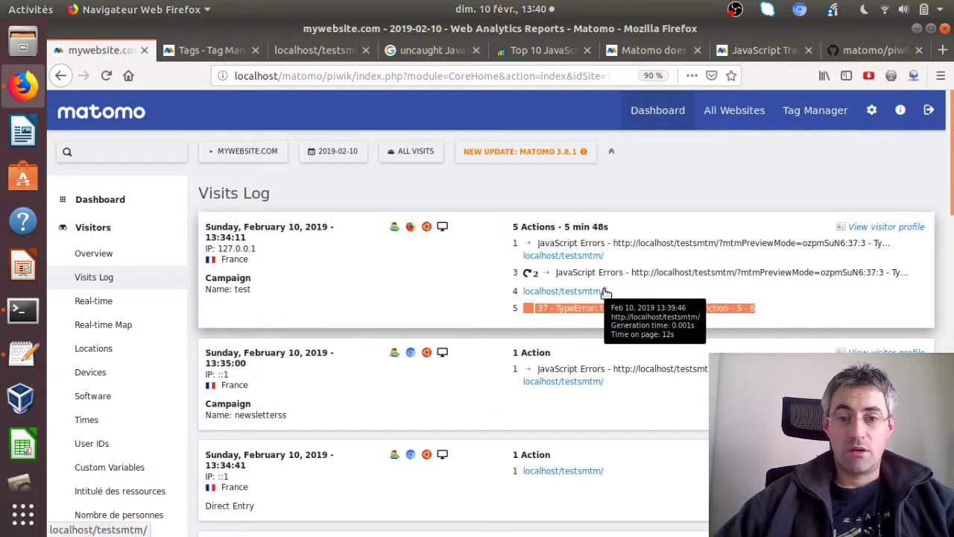
left_click(628, 187)
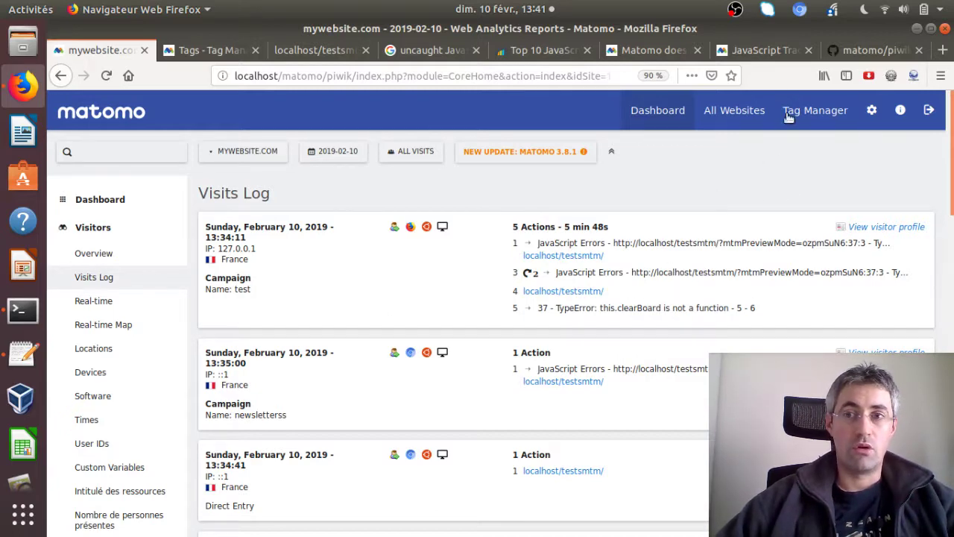
Switch to the matomo/piwik.js source on GitHub to review the ErrorTracking code
left_click(872, 50)
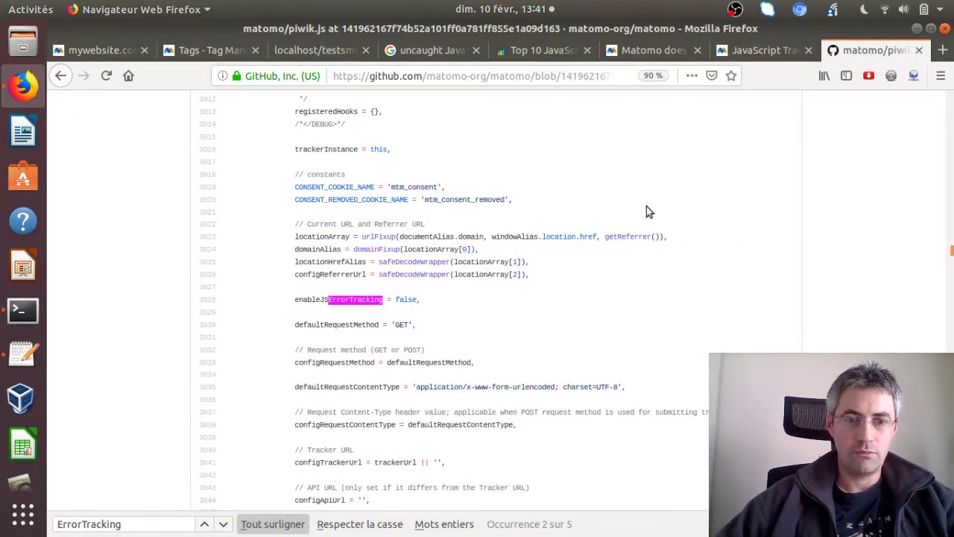